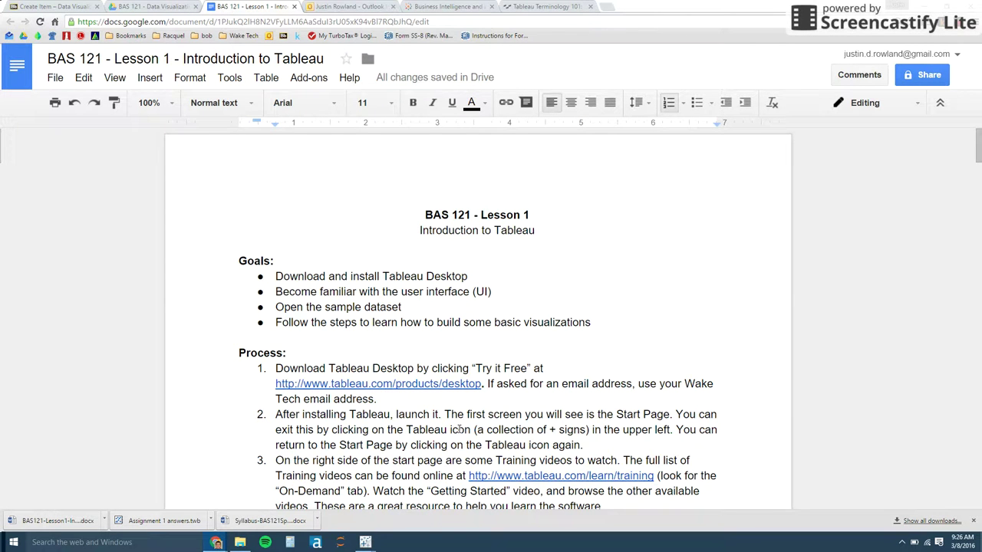
- Scroll through the lesson's opening steps, then bring the Tableau Book1 start page forward
scroll(460, 429, "down", 1)
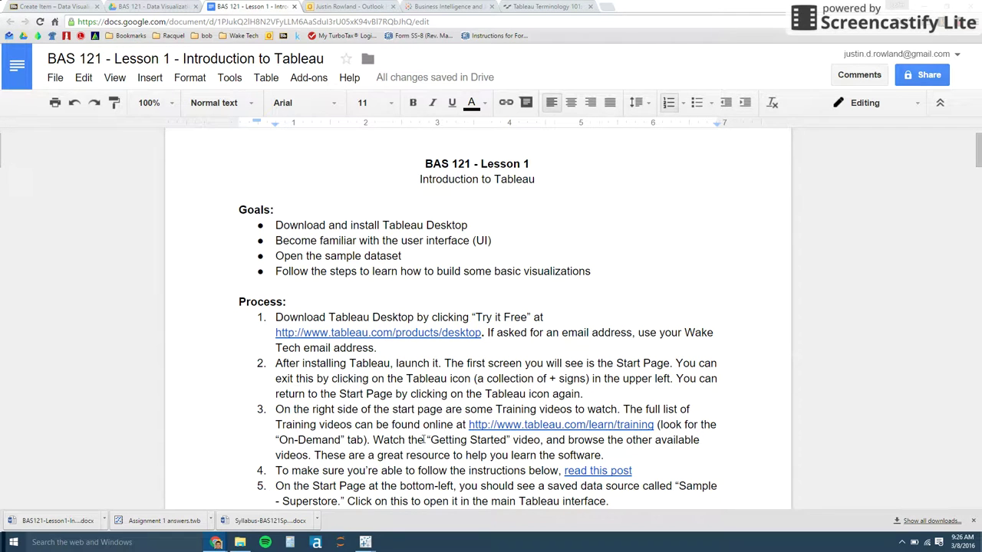
mouse_move(367, 543)
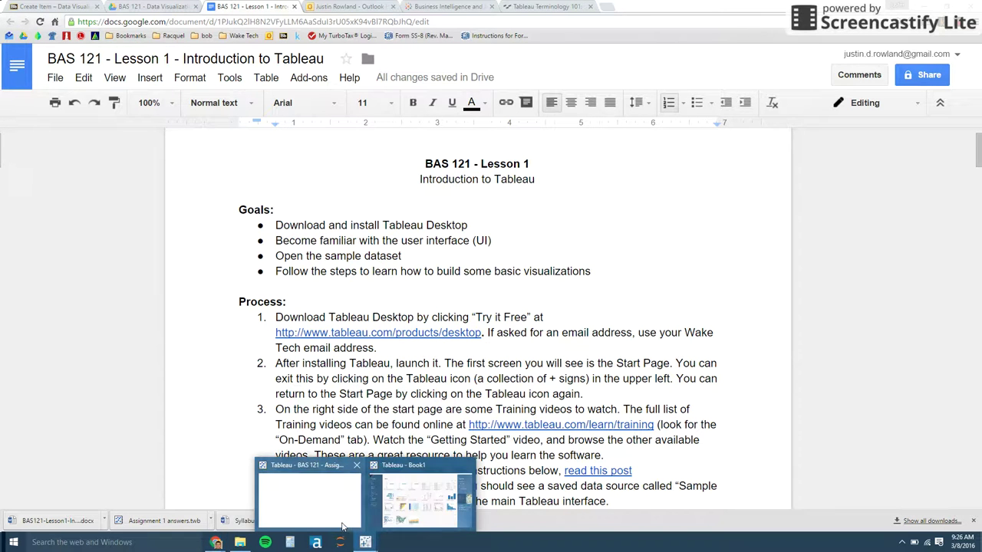
left_click(418, 499)
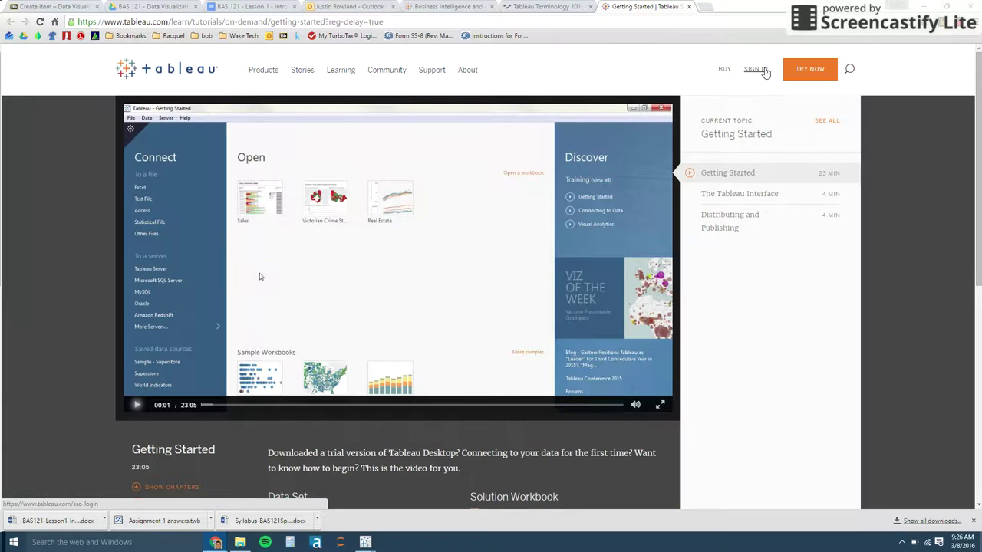
- Open Tableau's Free Training Videos page and browse the Dashboards and Stories videos
mouse_move(384, 80)
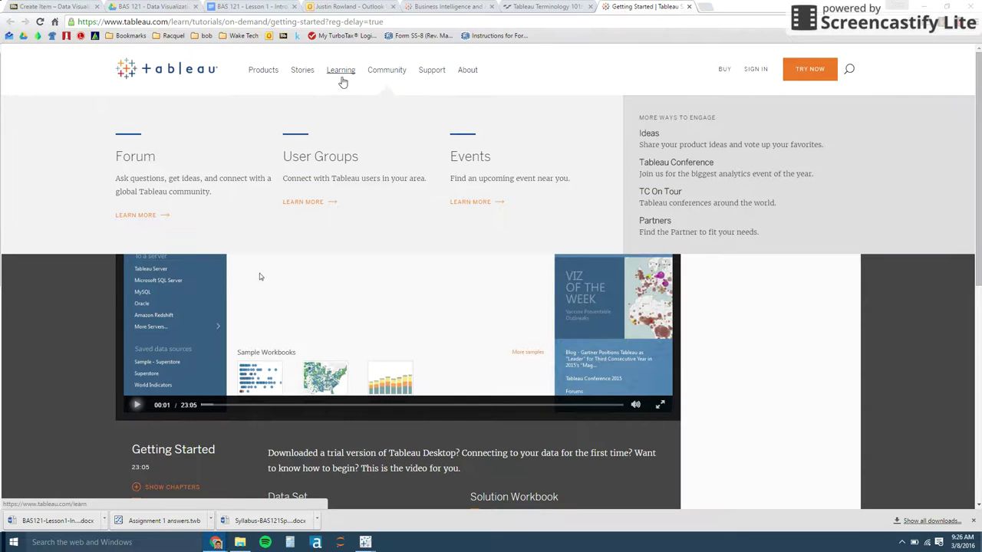
mouse_move(343, 71)
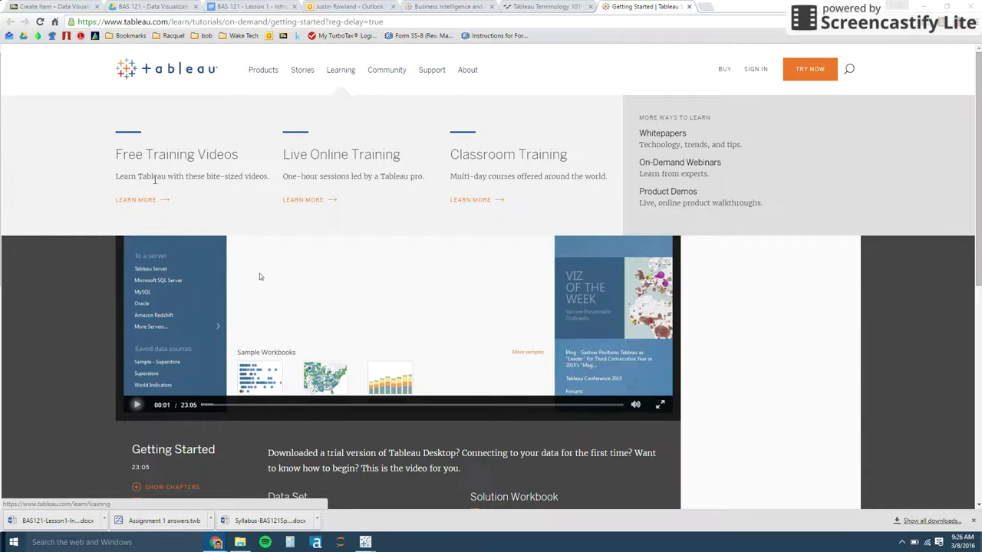
left_click(160, 163)
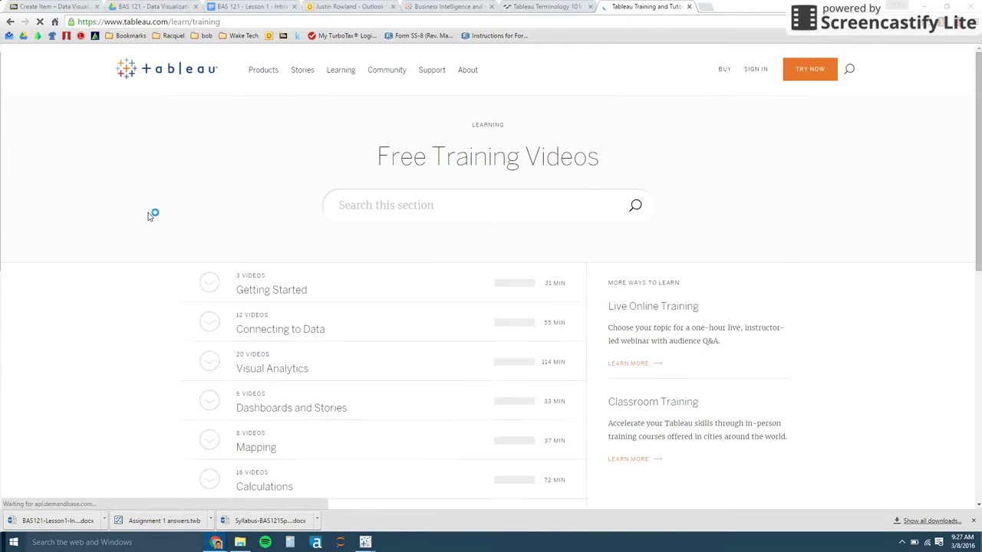
left_click(205, 401)
scroll(163, 371, "down", 1)
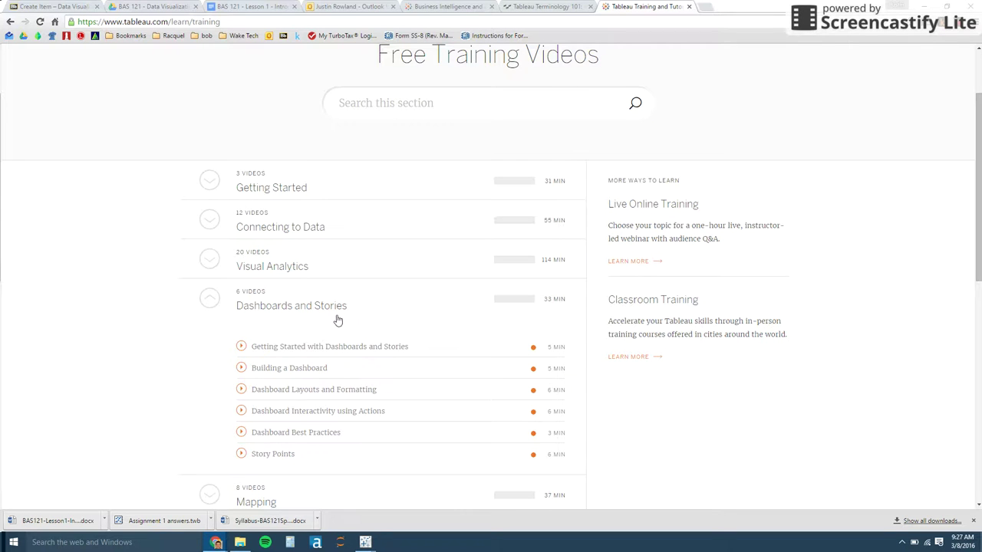
left_click(212, 309)
- Browse the Visual Analytics video list, then go back to the BAS 121 lesson document
left_click(208, 268)
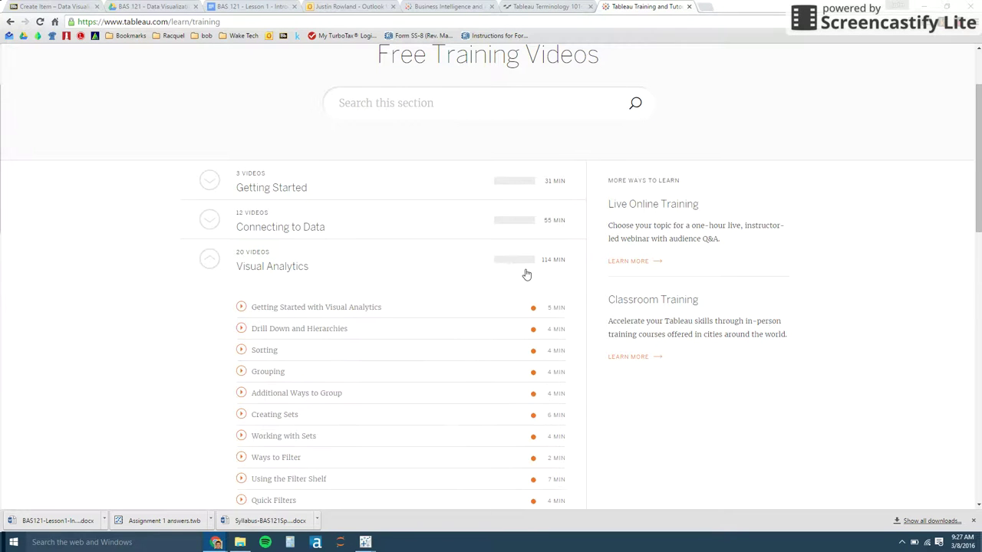
scroll(388, 318, "down", 1)
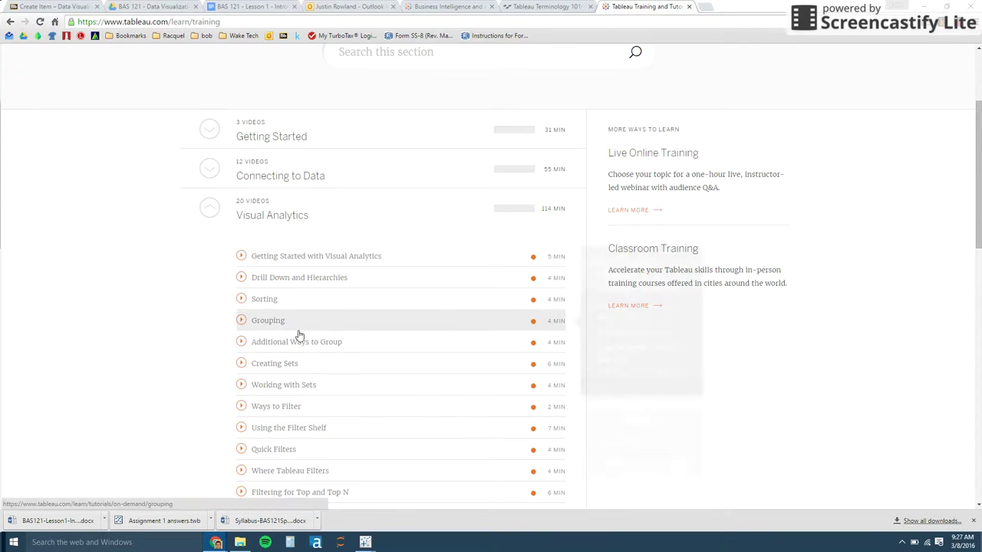
scroll(306, 371, "down", 2)
scroll(322, 442, "down", 1)
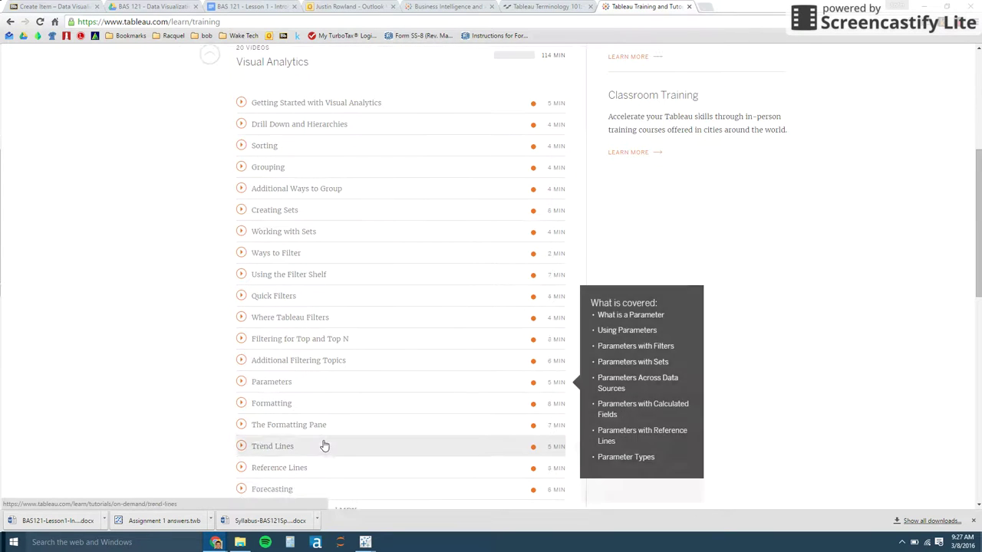
scroll(232, 311, "up", 2)
left_click(213, 160)
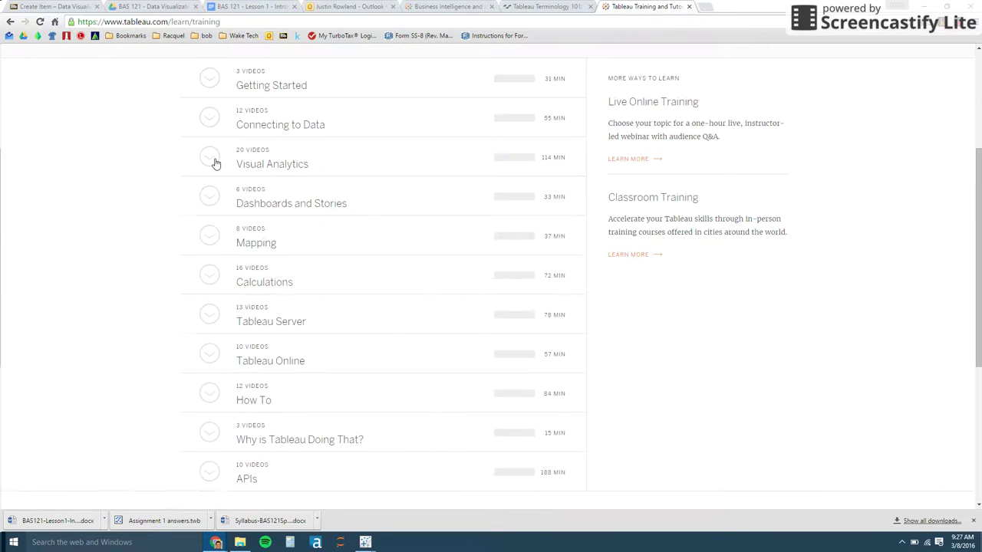
left_click(253, 6)
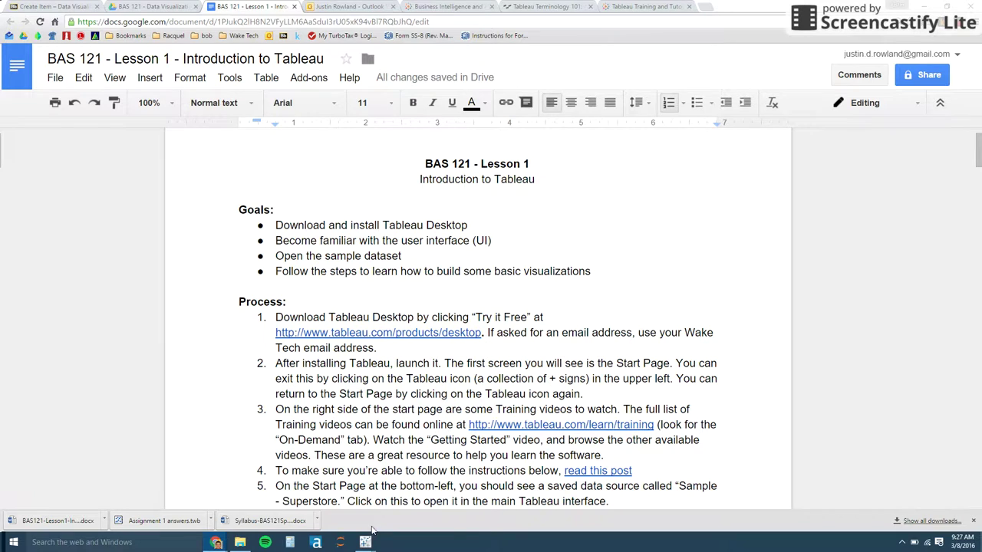
- Review Tableau's installed product keys, then connect to the Sample - Superstore saved data source
mouse_move(367, 543)
left_click(411, 515)
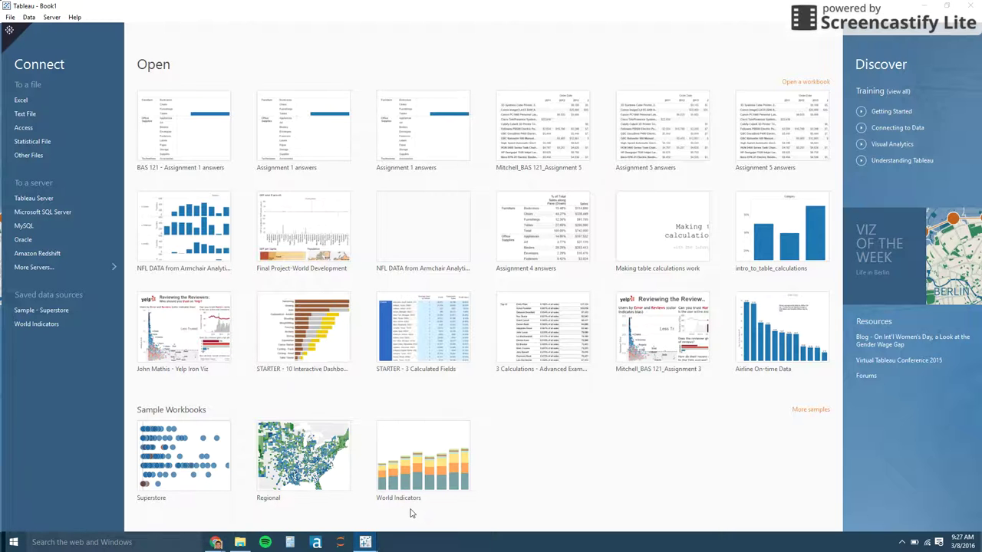
left_click(75, 18)
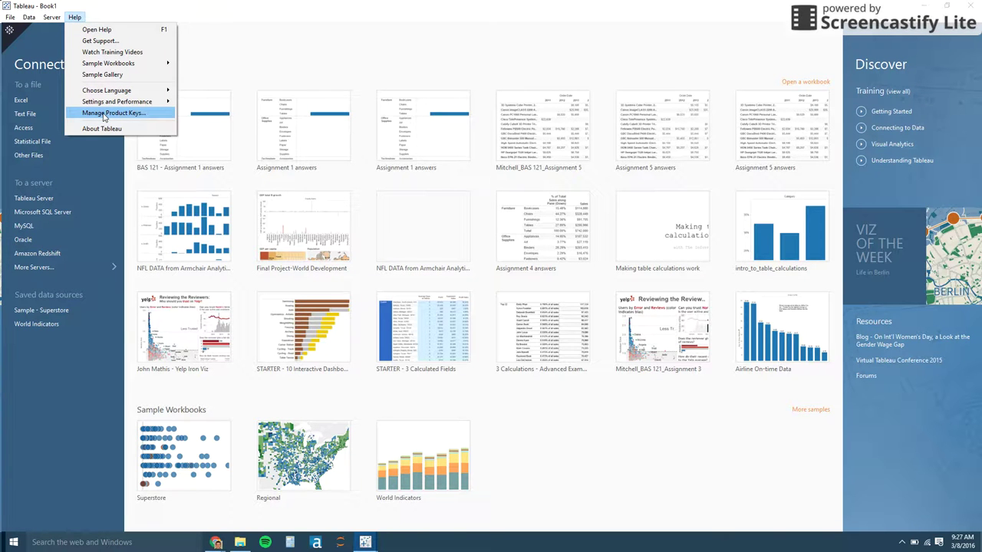
left_click(103, 113)
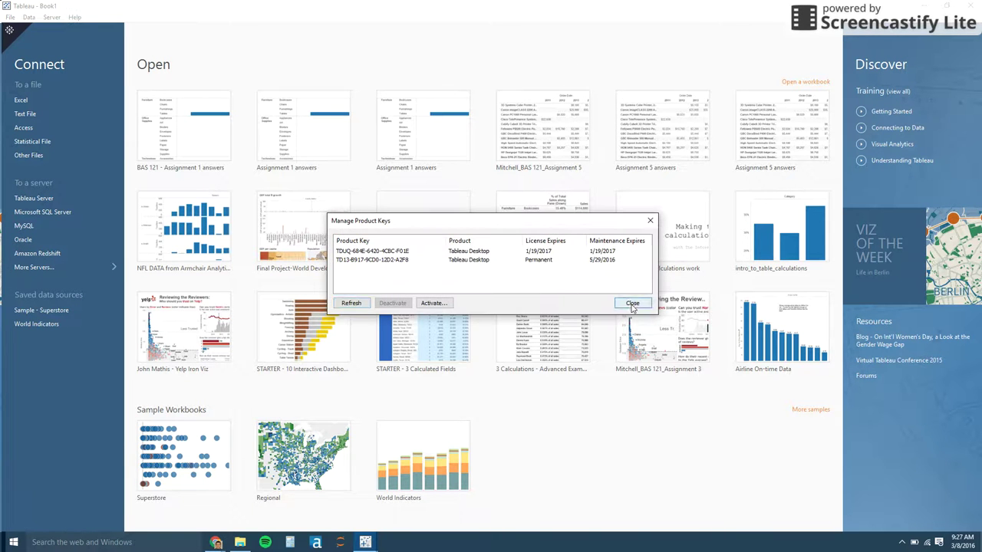
left_click(632, 303)
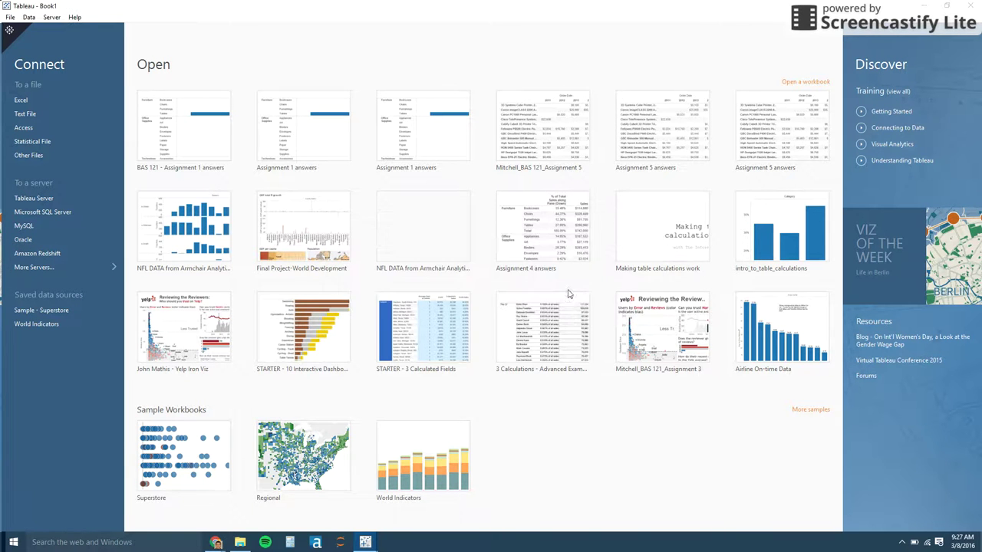
left_click(40, 308)
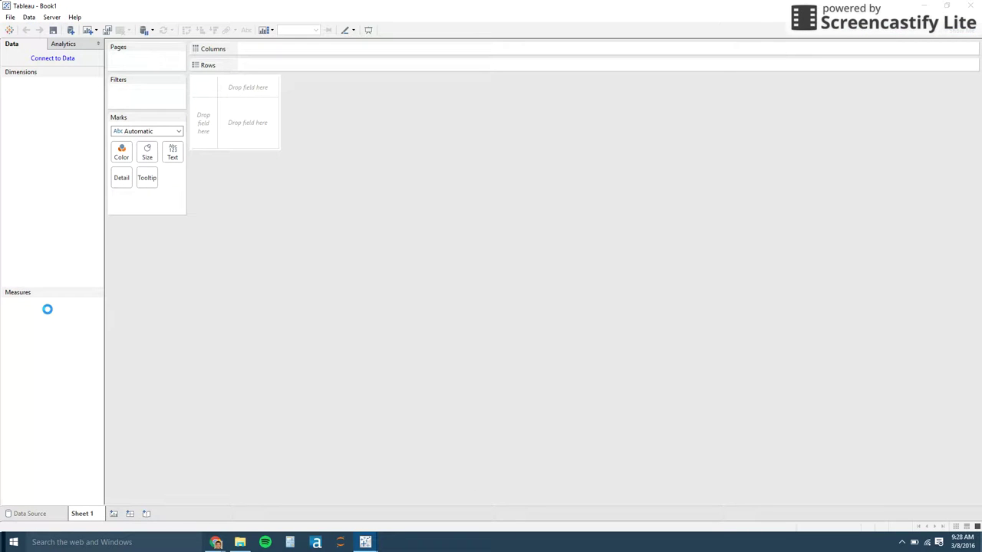
- Read lesson step 5 on Sample - Superstore, then return to the Tableau Book1 worksheet
mouse_move(218, 543)
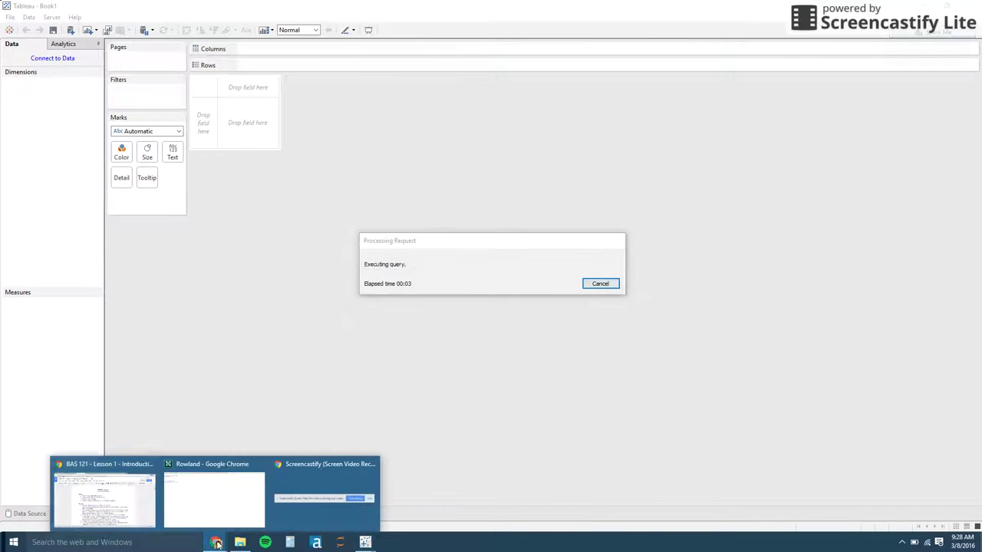
left_click(104, 495)
scroll(388, 301, "down", 3)
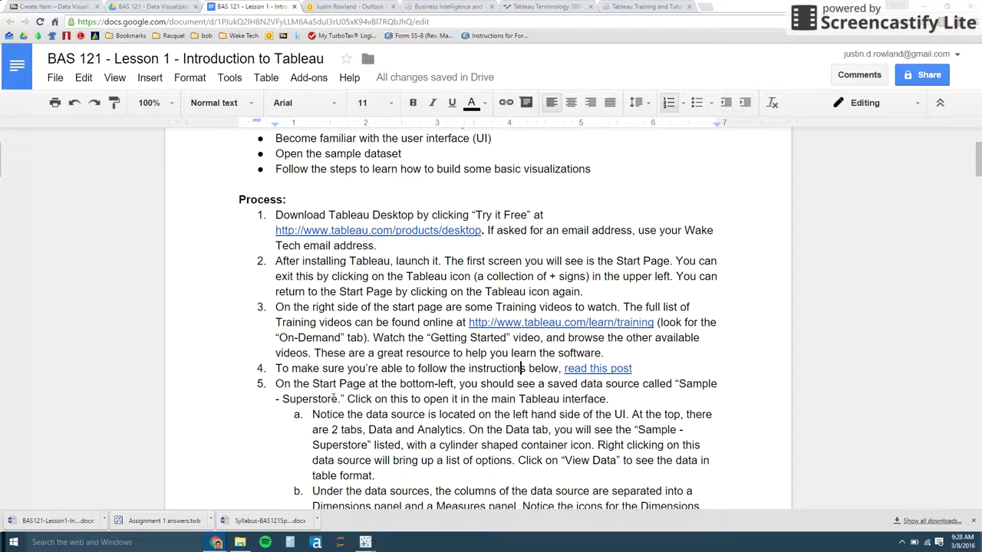
left_click_drag(344, 399, 309, 399)
scroll(525, 354, "down", 1)
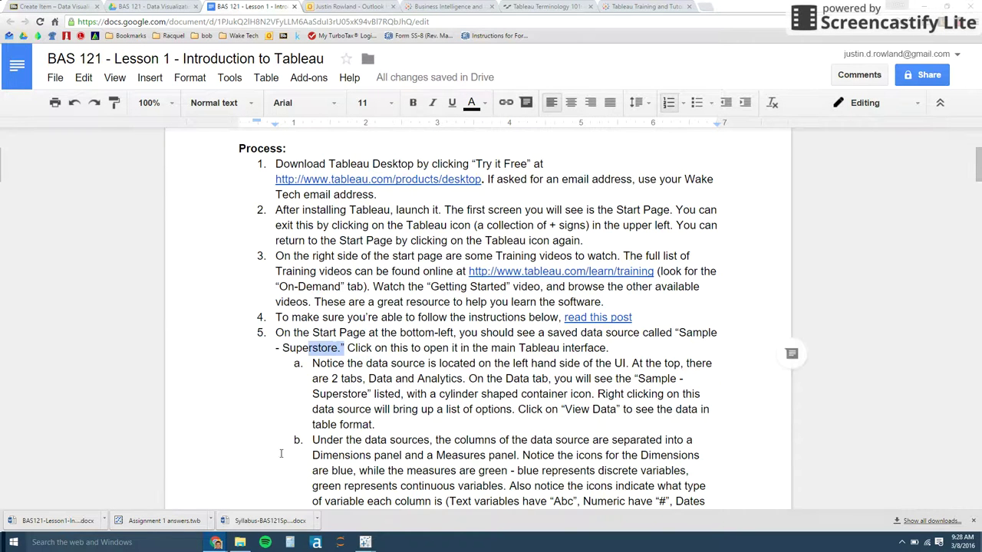
mouse_move(366, 544)
left_click(400, 505)
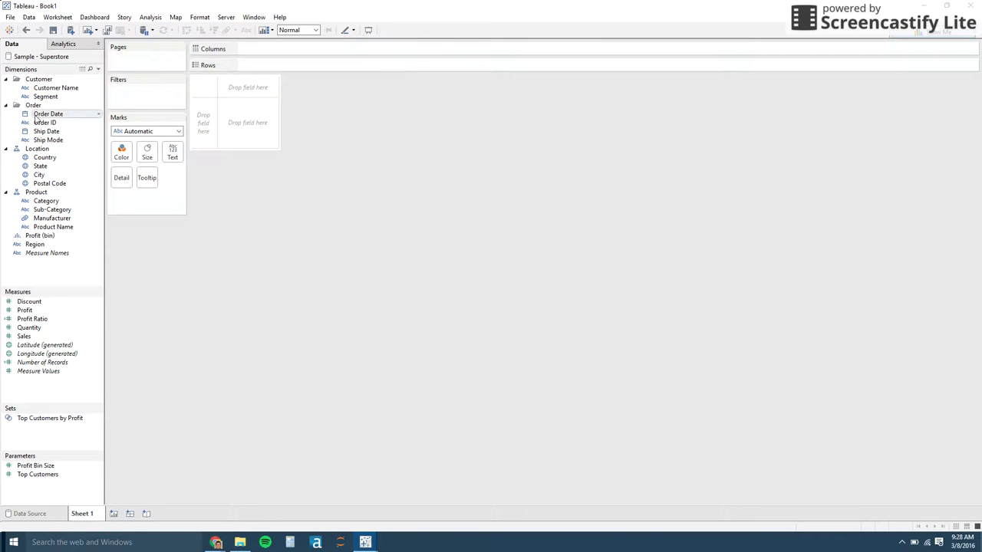
- Peek at the Analytics pane, return to the Data pane, and inspect Sample - Superstore's context menu
left_click(59, 44)
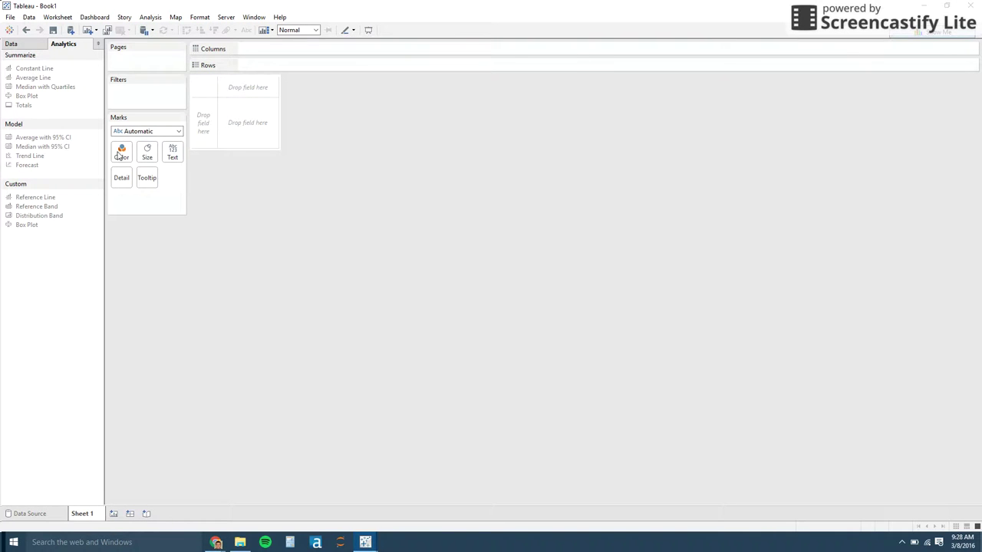
left_click(25, 48)
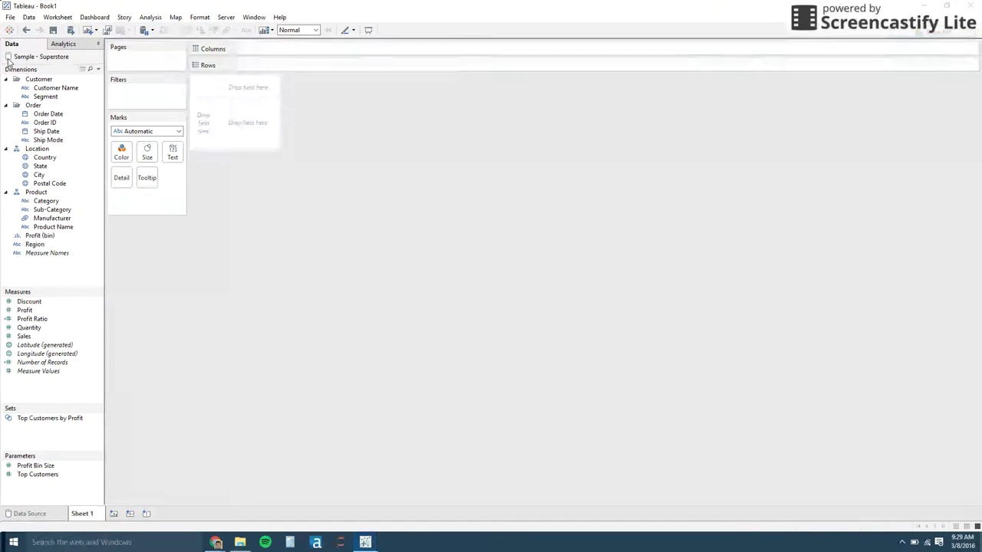
right_click(17, 60)
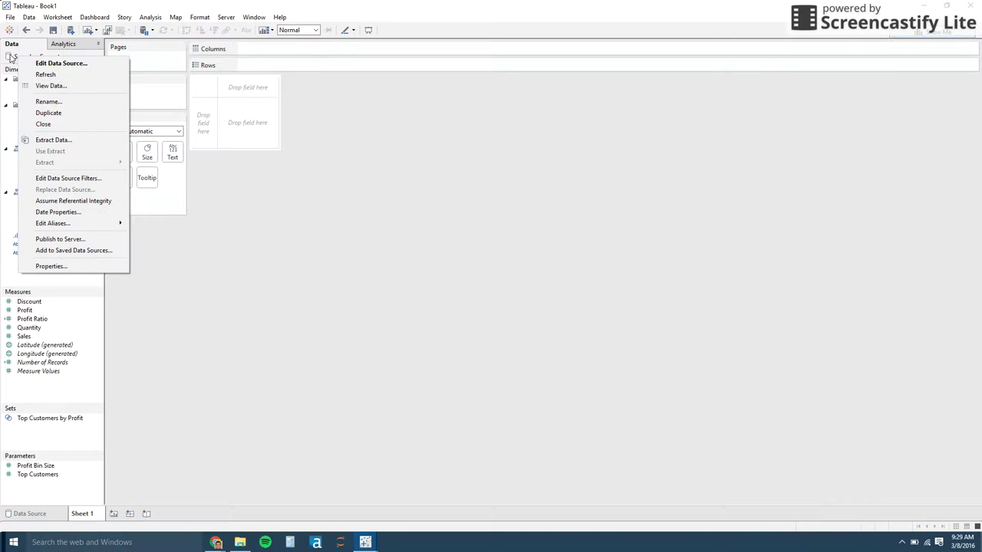
key("Escape")
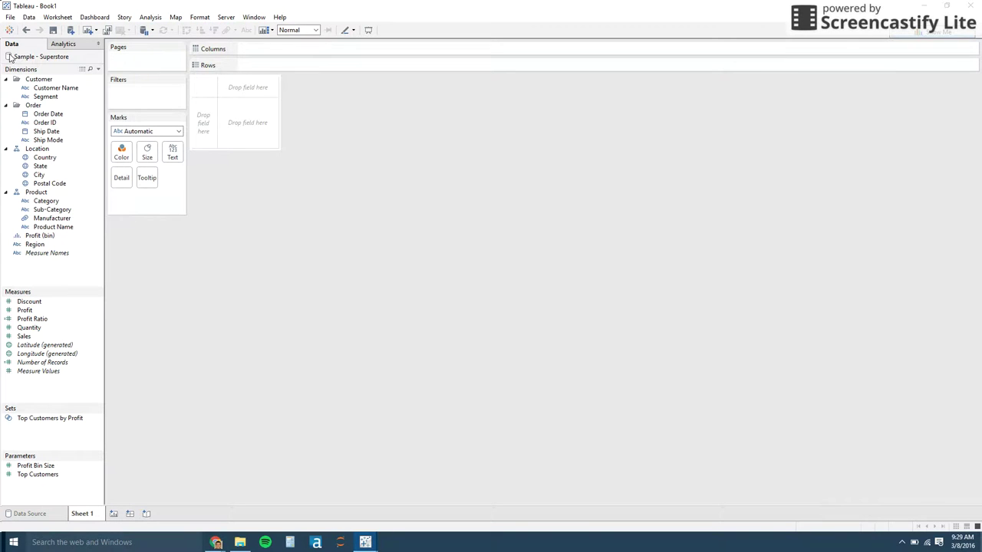
left_click(83, 70)
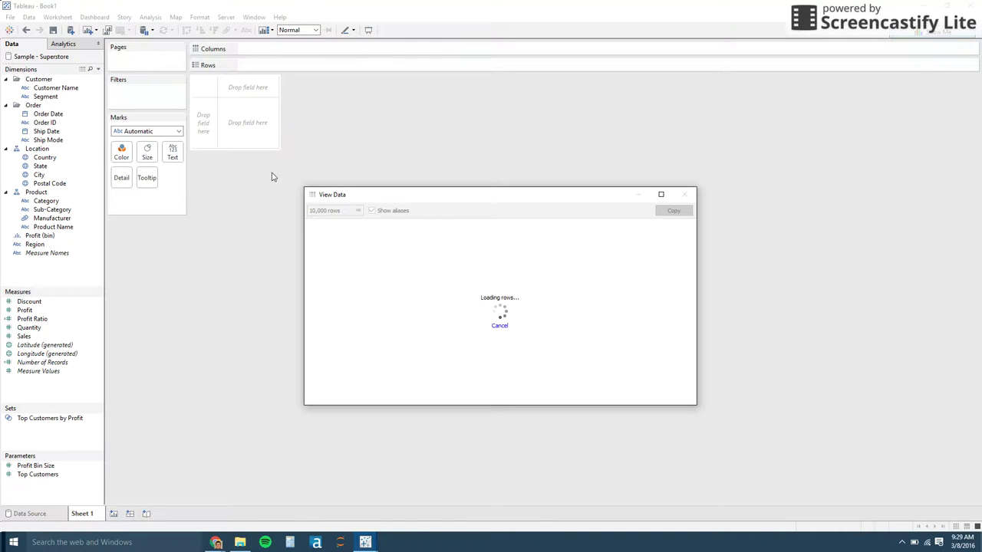
left_click_drag(301, 186, 160, 93)
left_click_drag(325, 403, 572, 388)
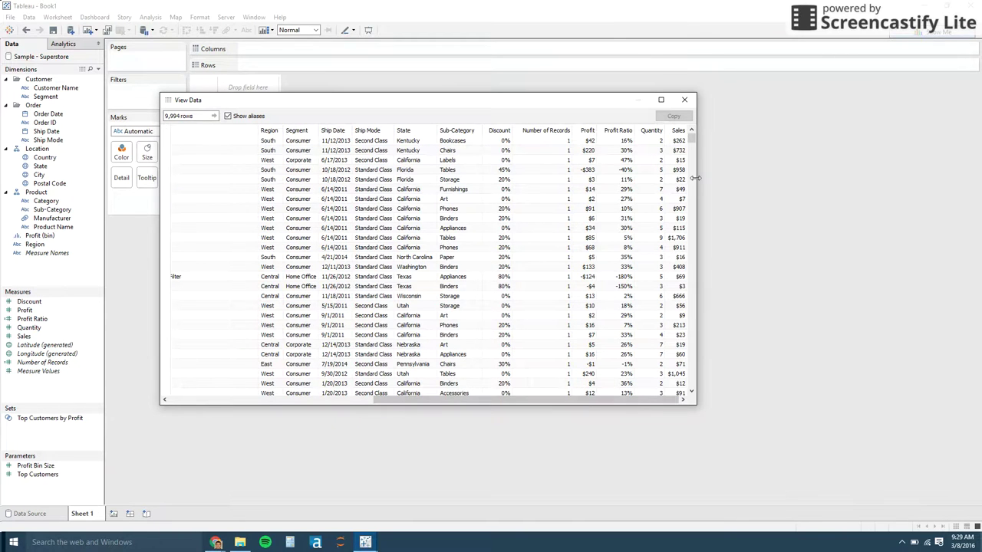
left_click(685, 102)
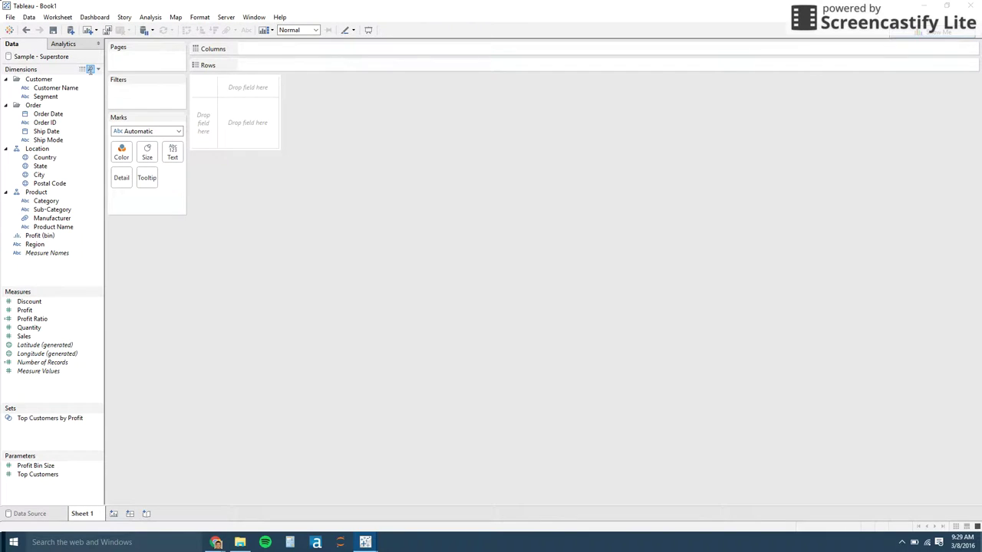
- Try out the Find Field search and the Dimensions options menu in the Data pane
left_click(90, 70)
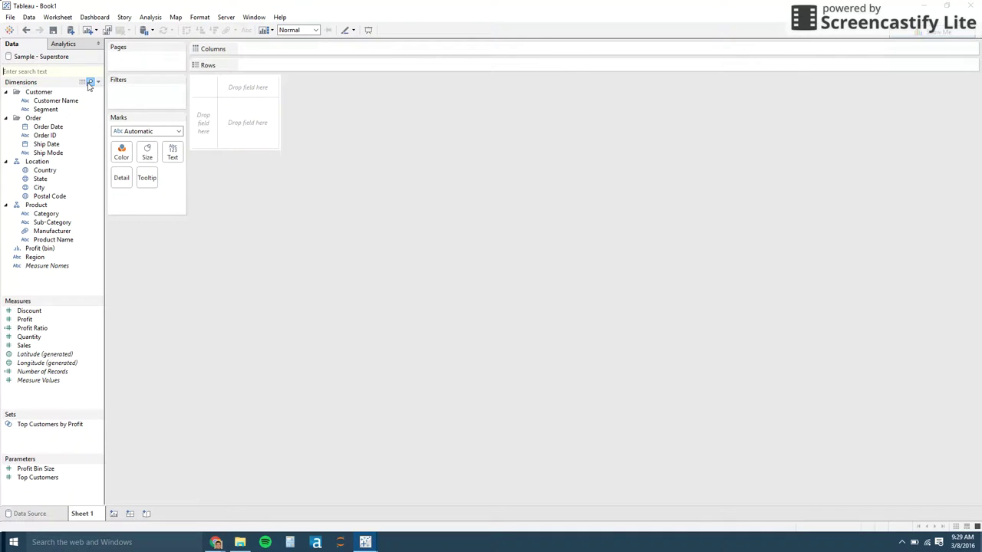
left_click(90, 81)
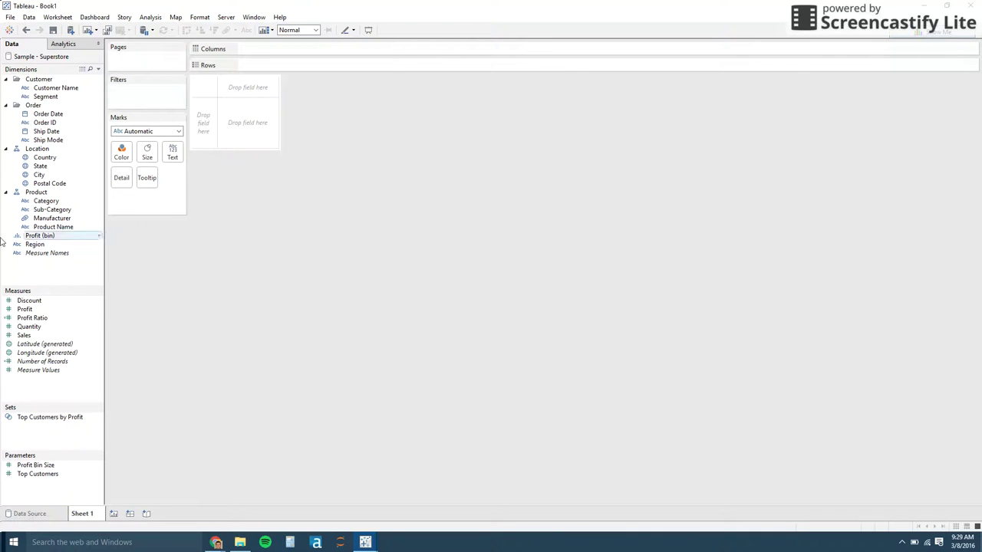
left_click(98, 69)
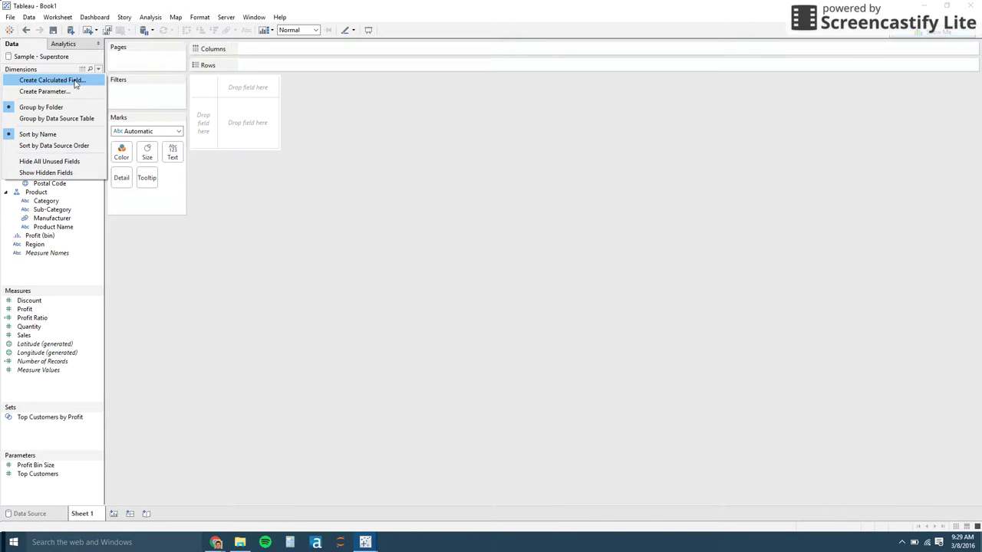
left_click(60, 278)
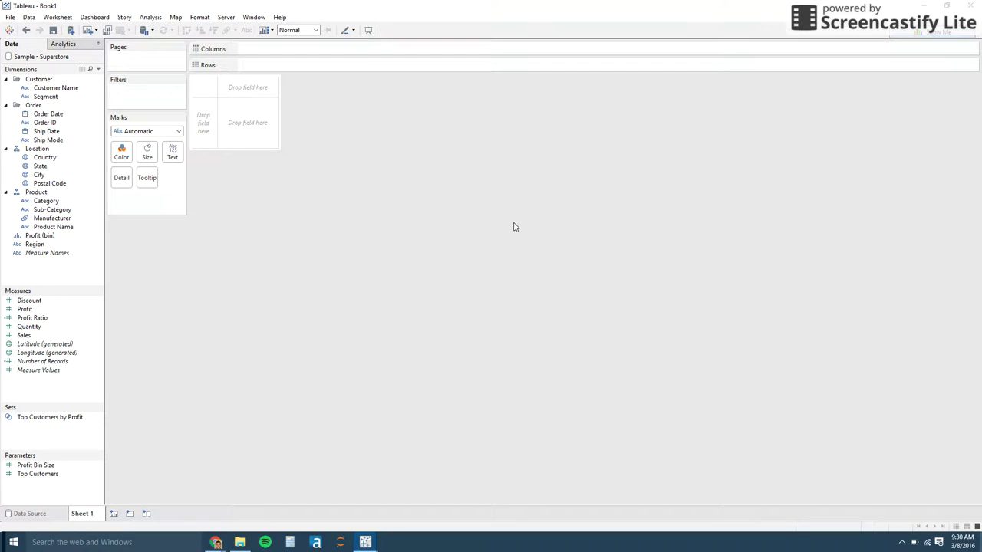
- Switch to the BAS 121 - Lesson 1 document and scroll to step 5
mouse_move(216, 542)
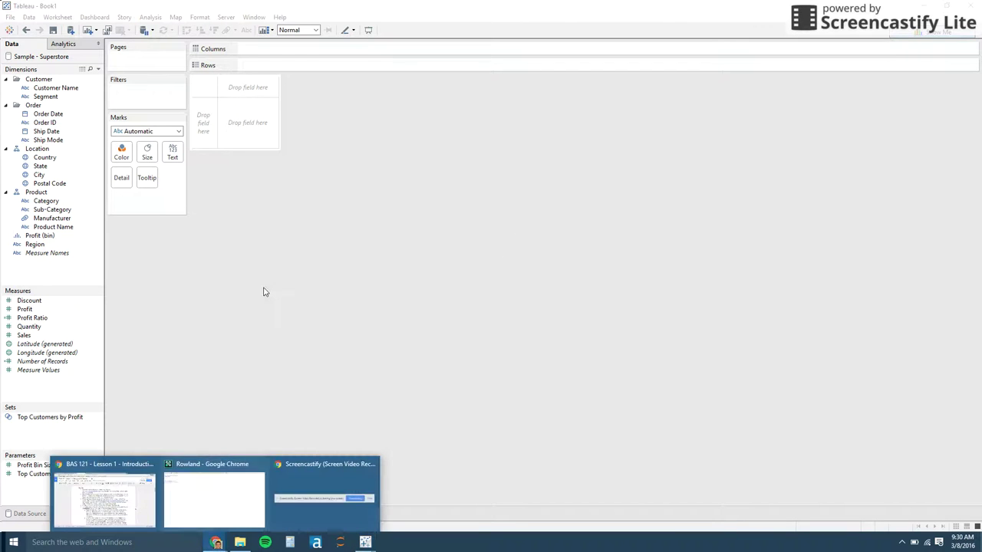
left_click(114, 506)
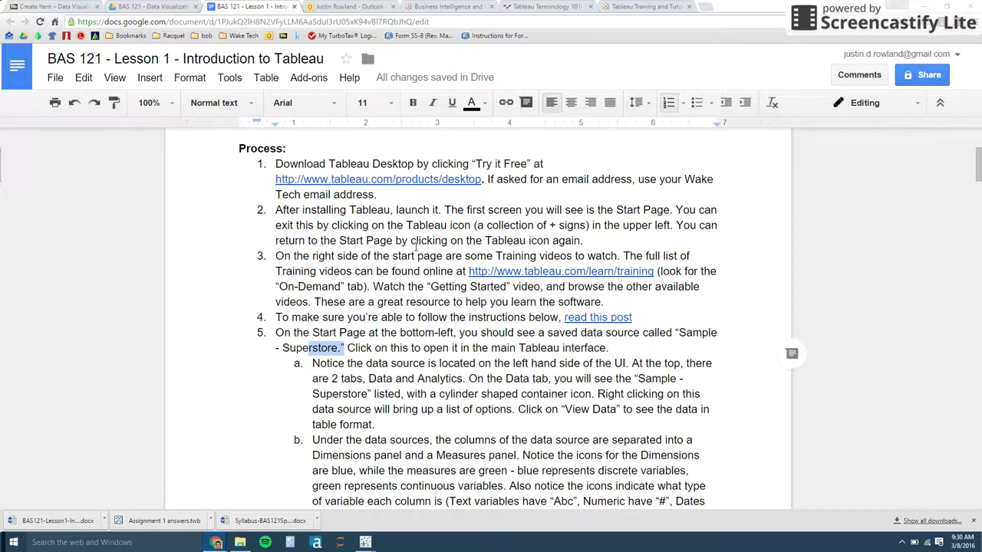
left_click(407, 349)
scroll(411, 363, "down", 1)
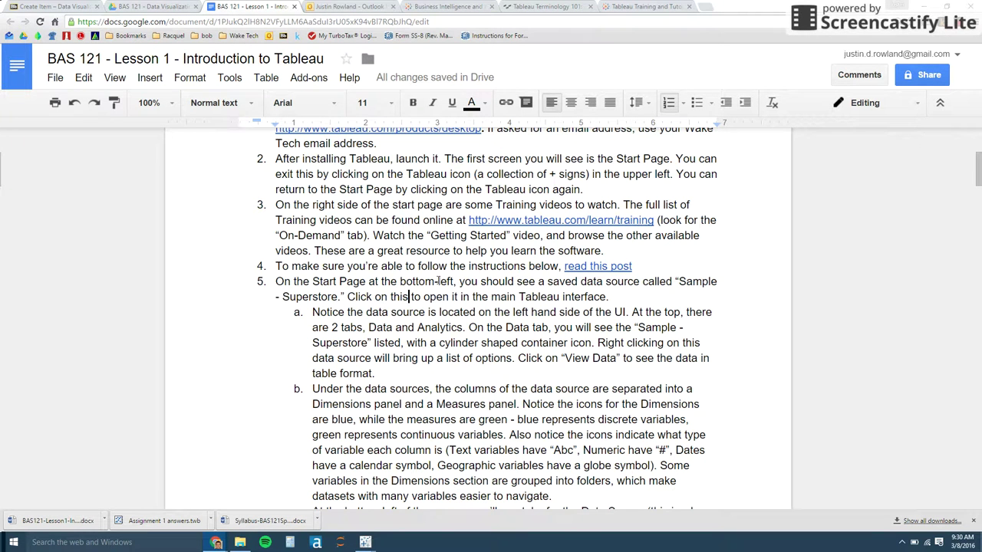
- Read the Pills and Shelves sections of the Tableau Terminology 101 article
left_click(540, 8)
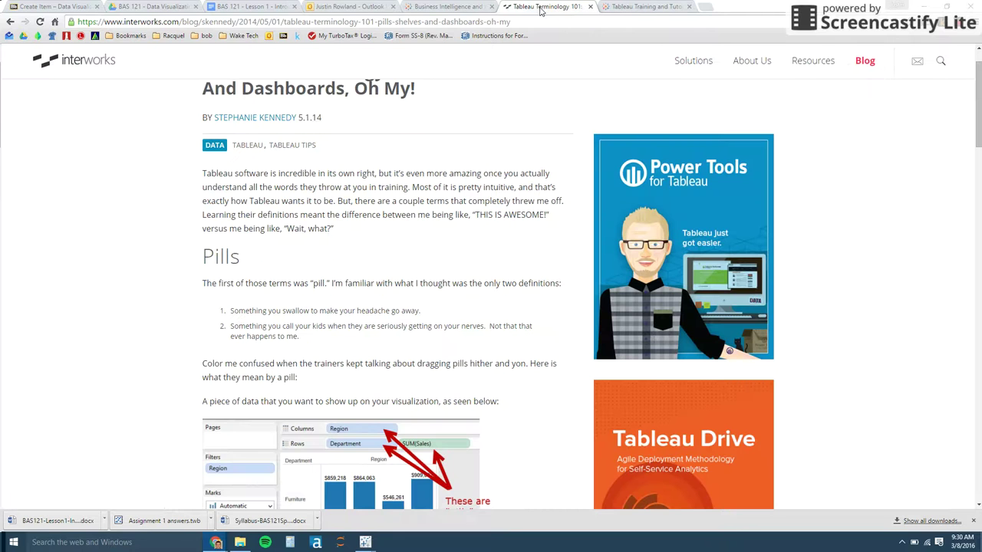
scroll(184, 275, "down", 1)
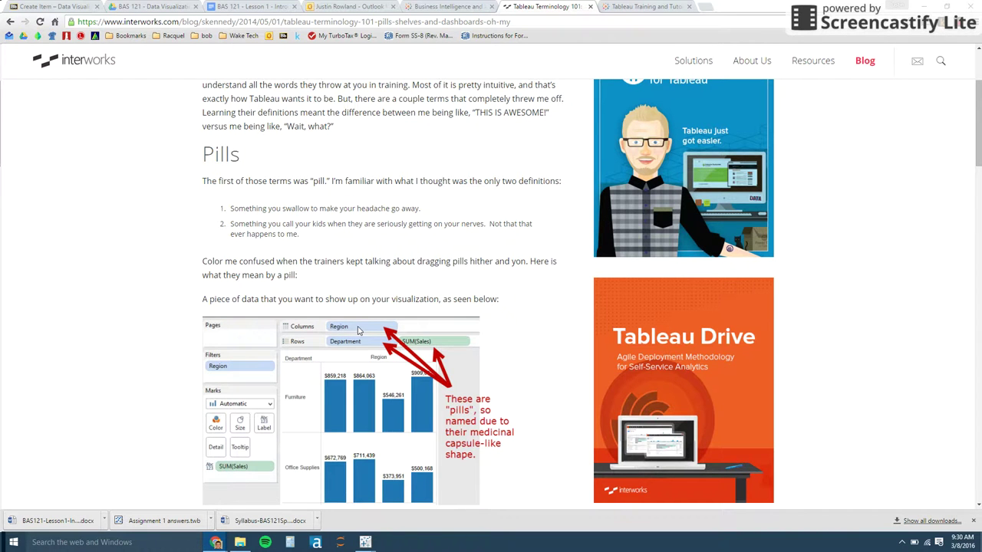
scroll(252, 299, "down", 5)
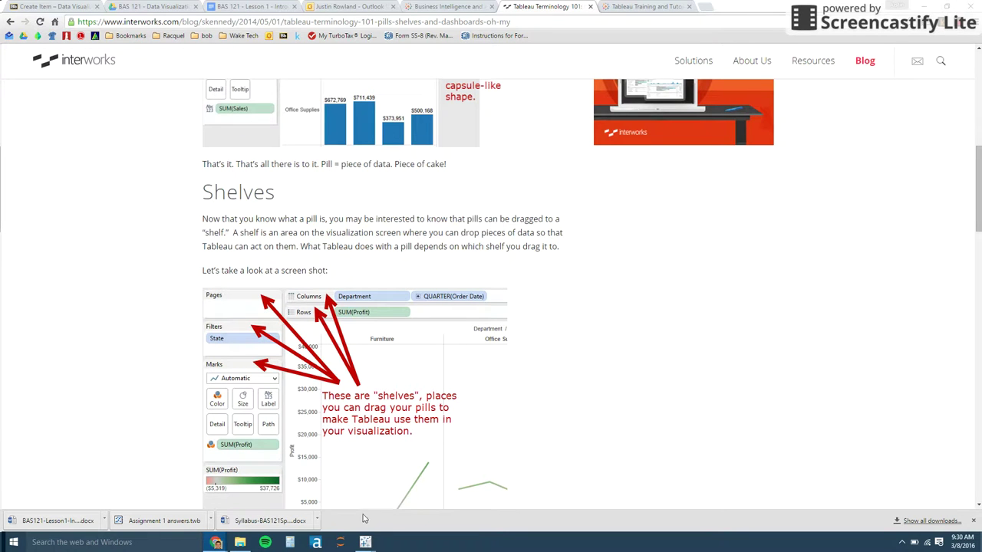
- Put Customer Name on the Rows shelf, listing all 793 customers in one column
left_click(392, 506)
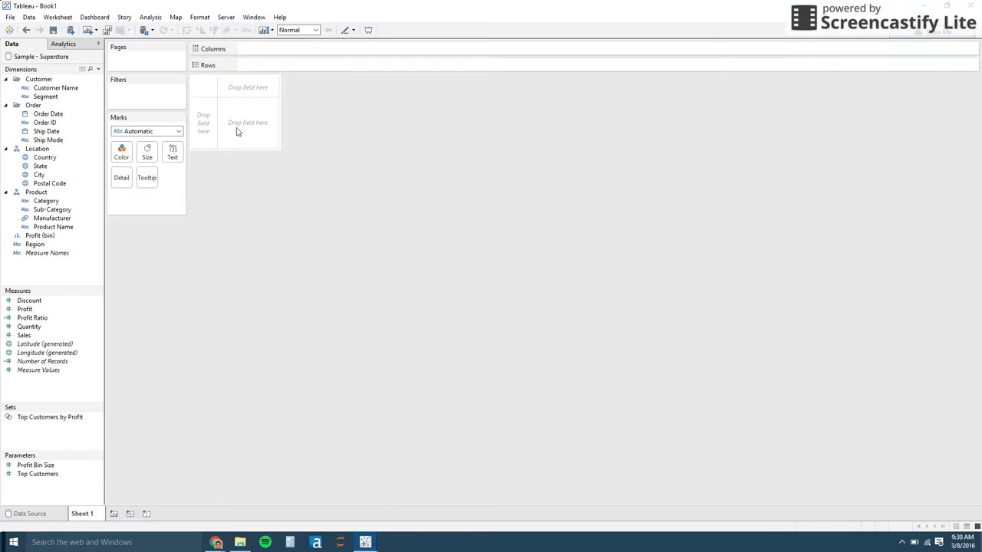
left_click(47, 89)
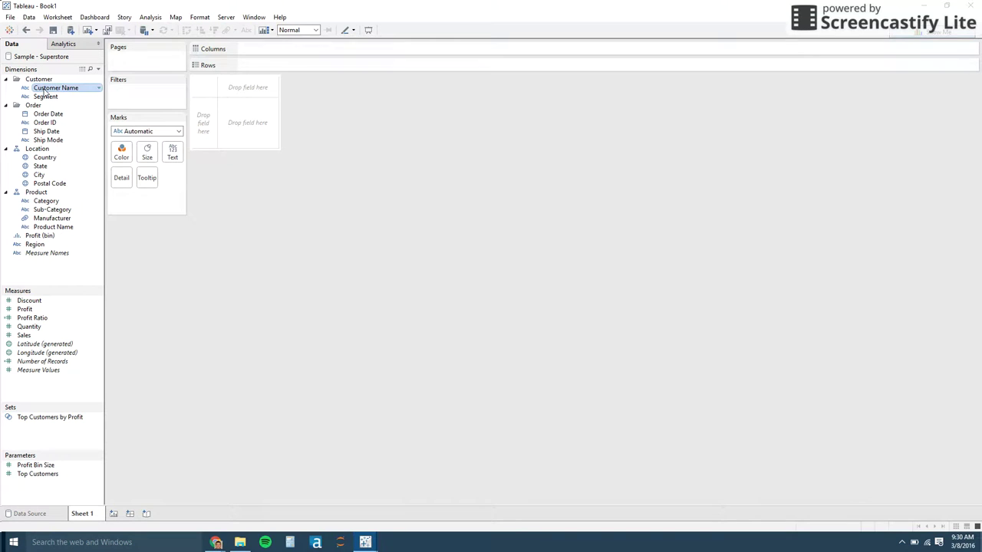
mouse_move(59, 93)
left_mouse_down()
mouse_move(209, 80)
mouse_move(145, 61)
mouse_move(133, 193)
mouse_move(186, 188)
mouse_move(291, 55)
mouse_move(280, 67)
mouse_move(272, 54)
left_mouse_up()
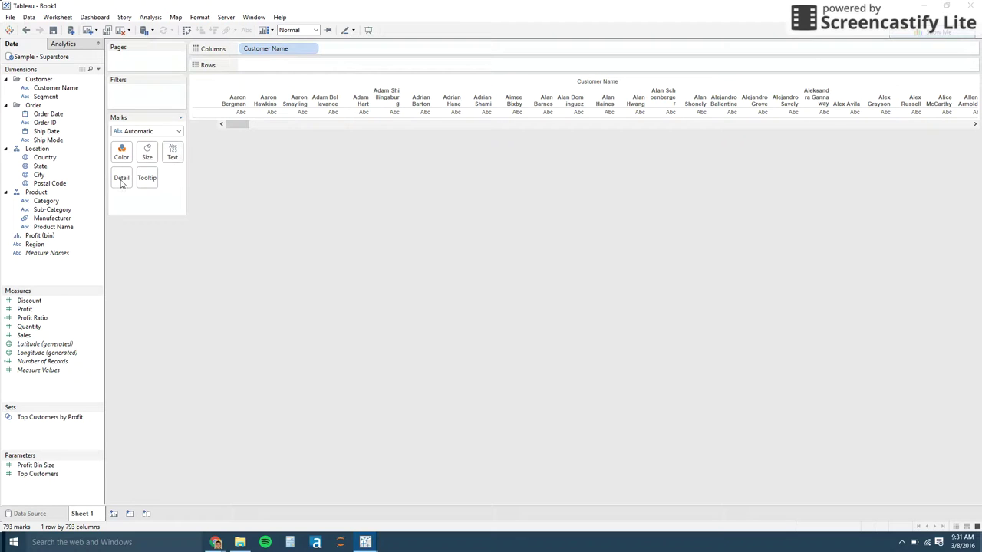
left_click_drag(270, 50, 286, 67)
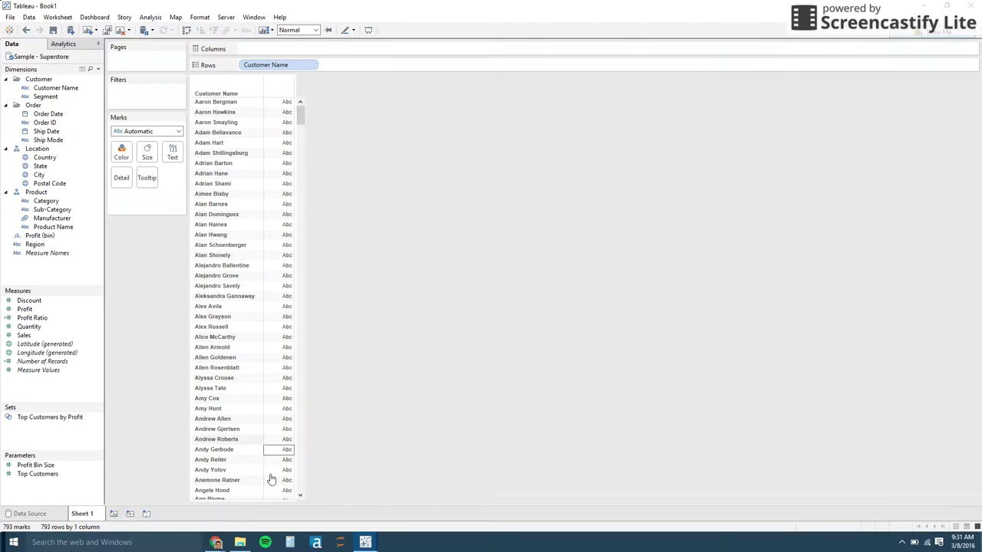
- Cycle through the open Chrome windows back to the BAS 121 - Lesson 1 document
mouse_move(217, 544)
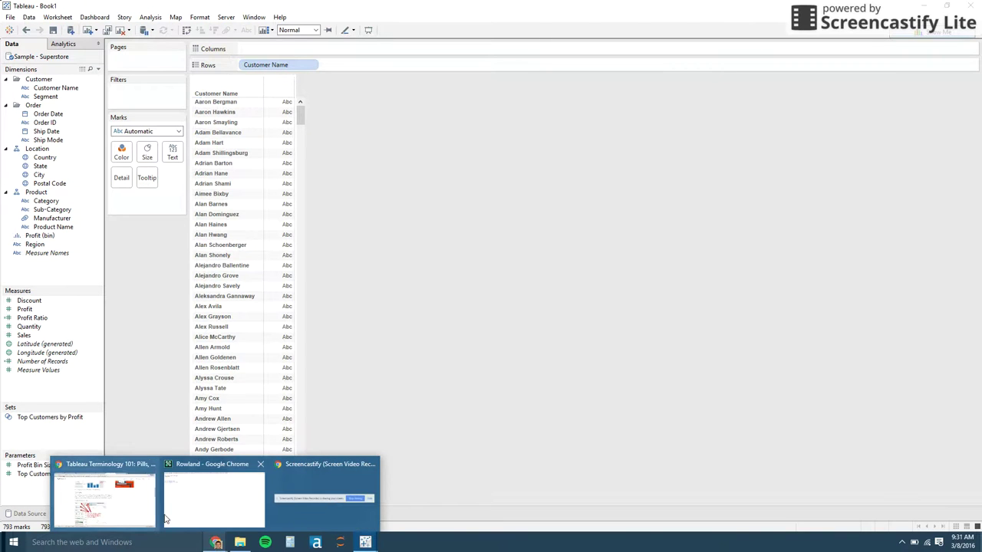
left_click(199, 516)
mouse_move(217, 543)
left_click(105, 498)
left_click(254, 7)
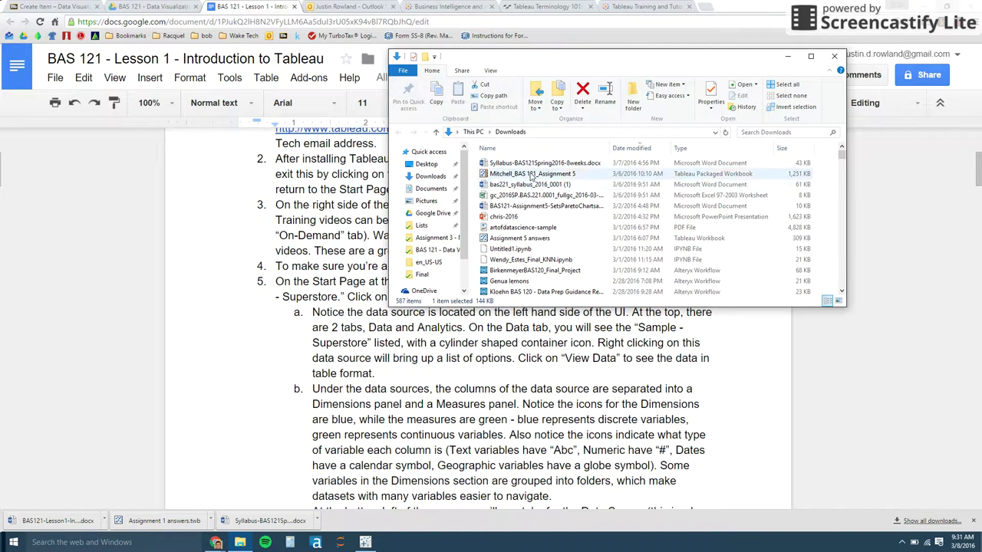
- Look over the bas221 syllabus and Assignment 5 answers files in Downloads, then close the folder
left_click(537, 188)
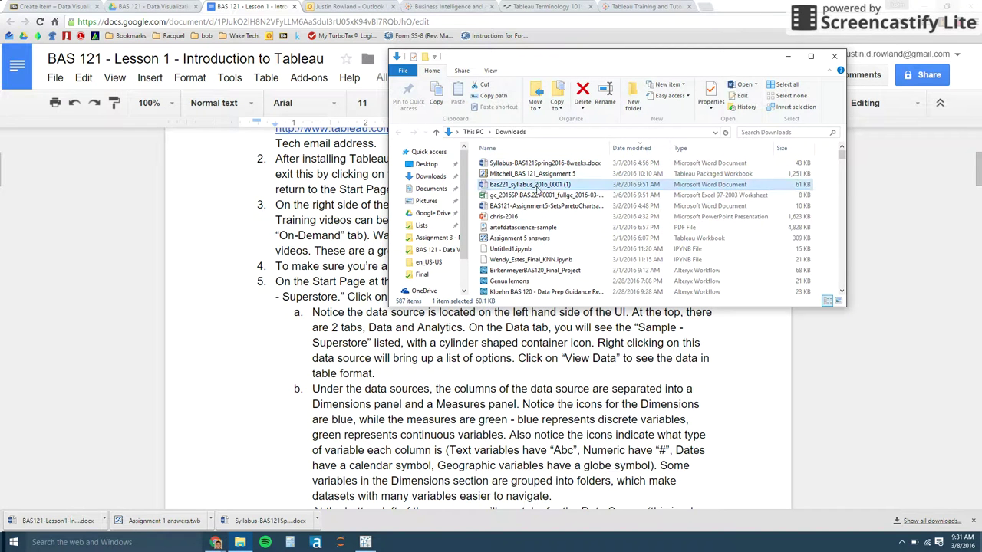
left_click(521, 239)
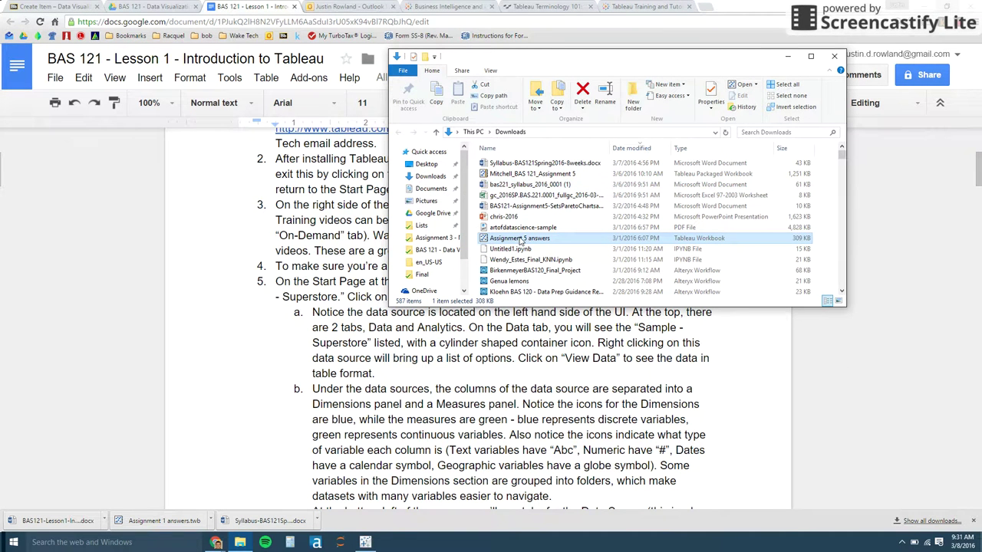
left_click(834, 56)
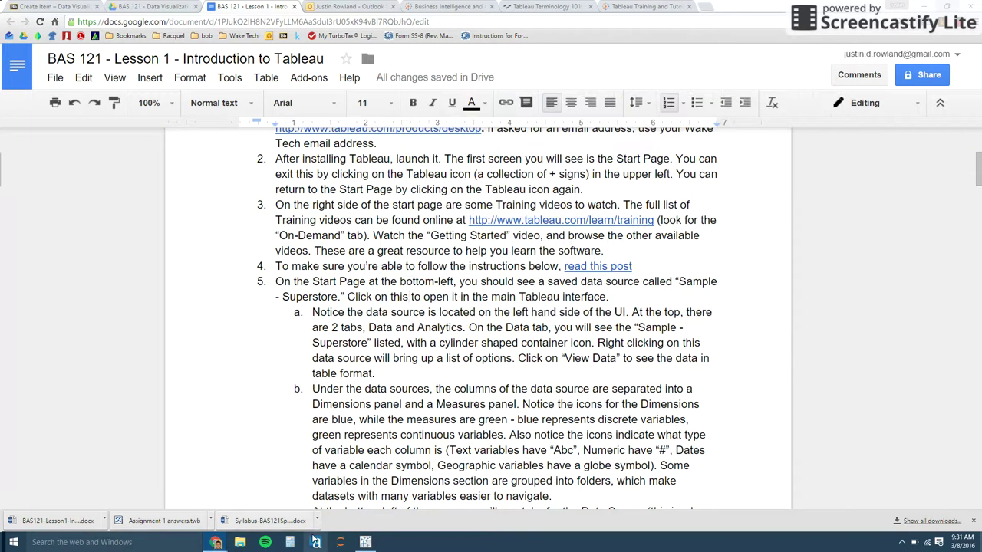
- Check Tableau's recent workbooks list, then scroll the lesson down to step 5c
left_click(364, 543)
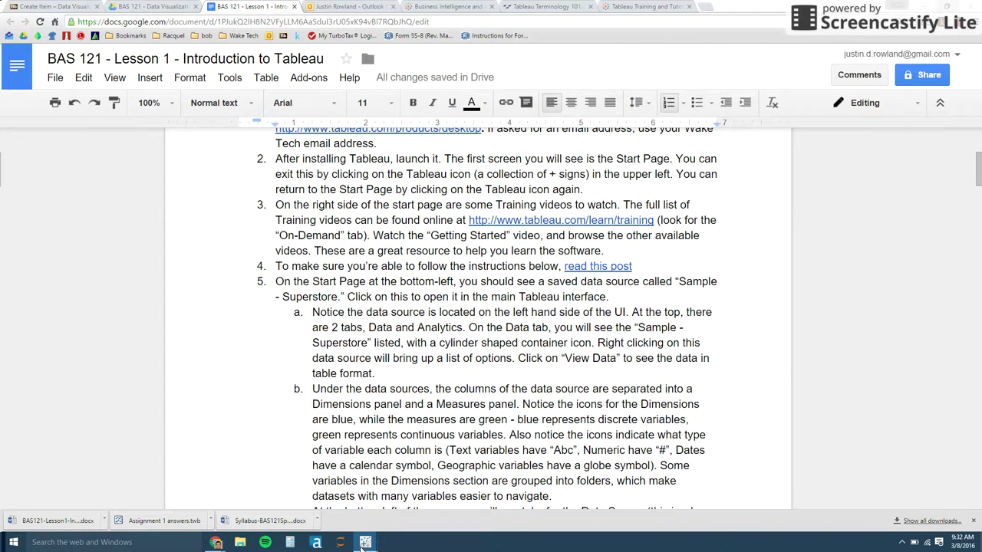
right_click(364, 542)
left_click(352, 321)
scroll(461, 383, "down", 1)
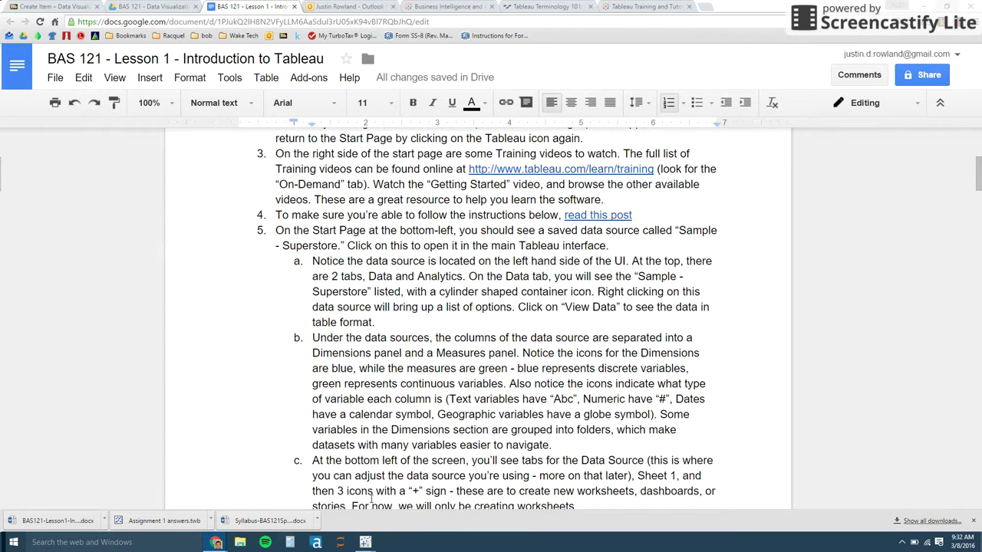
- Maximize the Assignment 1 answers workbook and swap Profit by Category axes so sub-category bars stand vertically
mouse_move(365, 543)
left_click(450, 505)
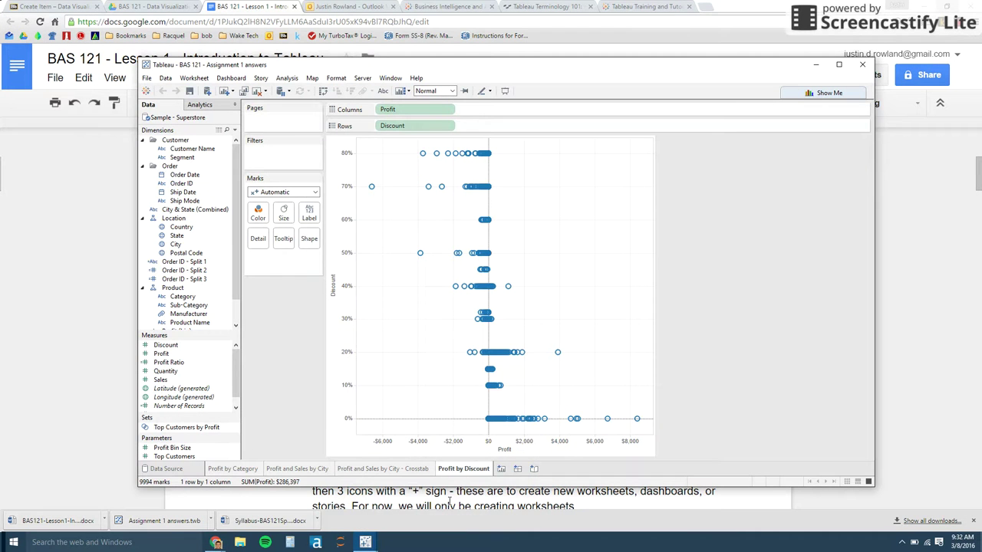
left_click(838, 70)
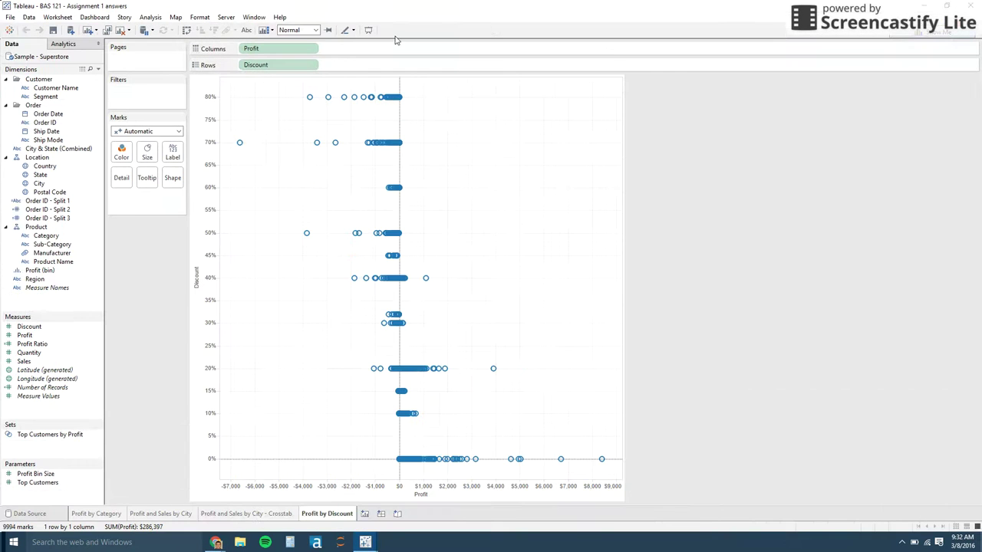
left_click(100, 515)
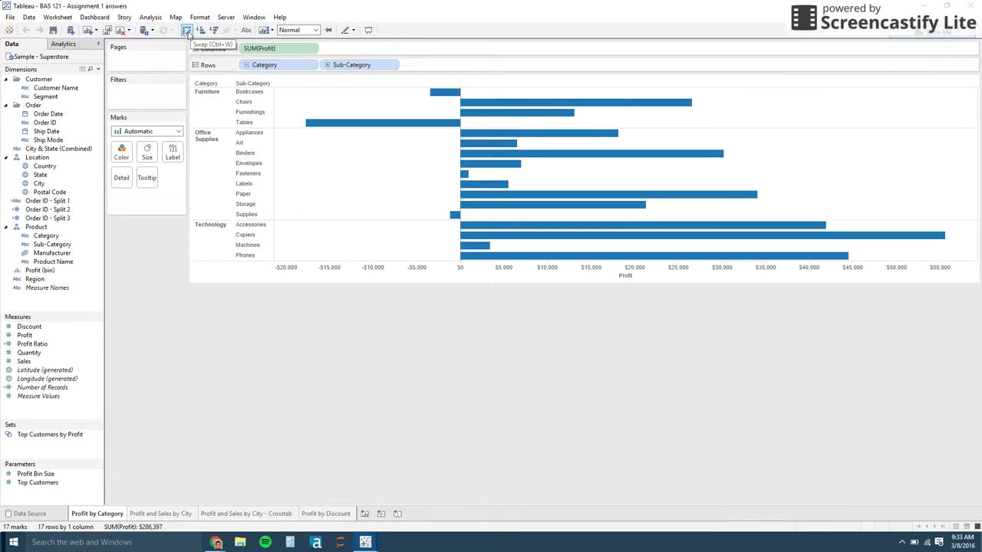
left_click(187, 30)
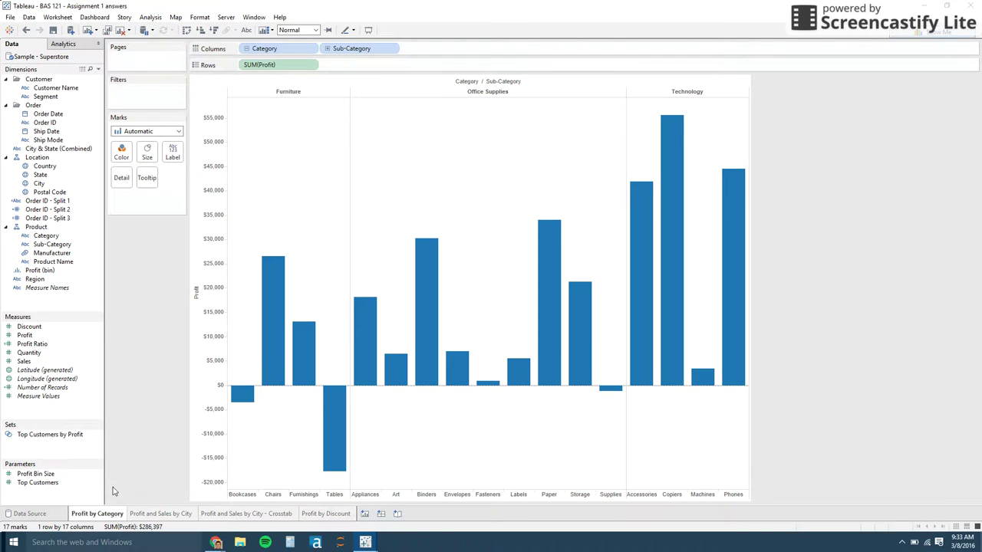
- Inspect a city mark on the Profit and Sales by City map, then switch to its Crosstab sheet
left_click(147, 512)
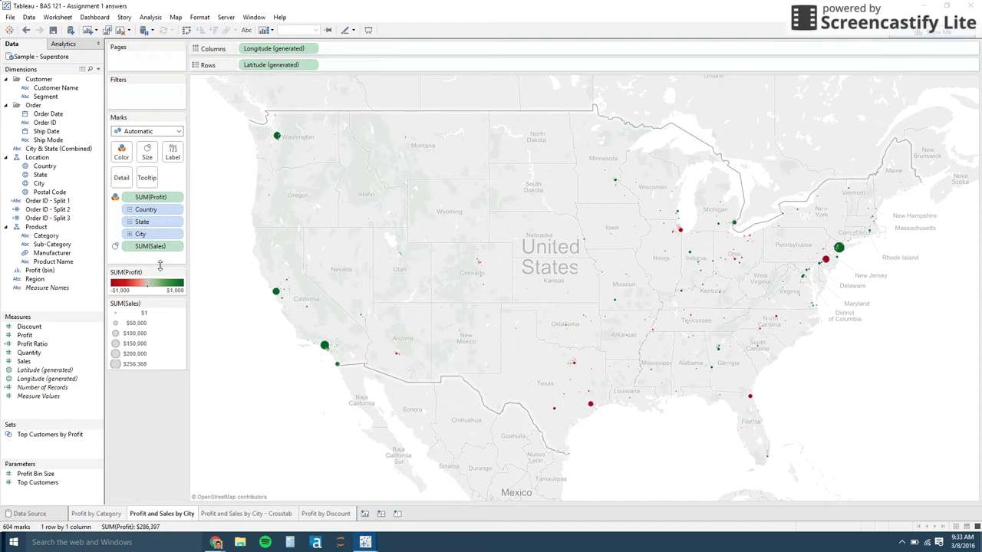
mouse_move(326, 352)
left_click(261, 514)
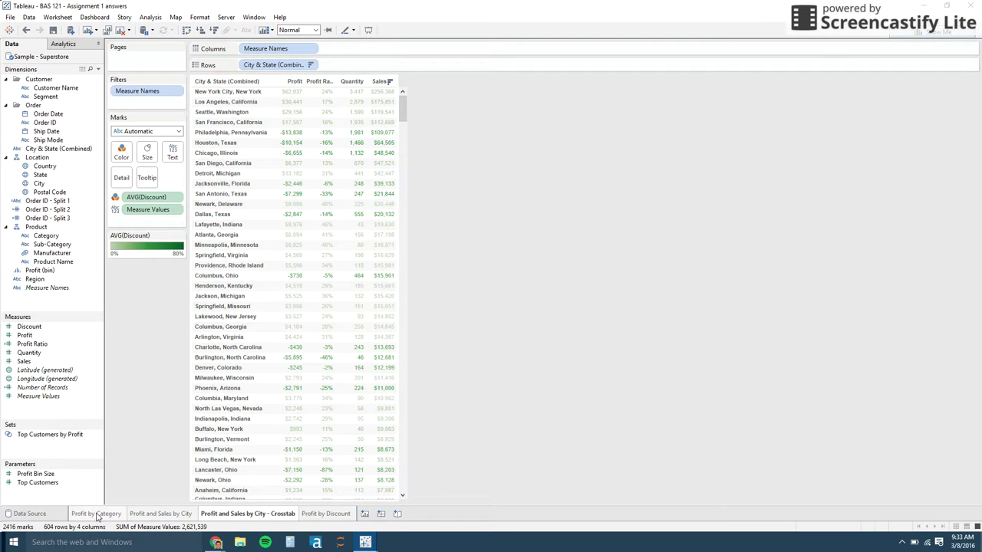
- View the Sample - Superstore Orders data, checking Order ID - Split 2's field options and data type without changes
left_click(31, 513)
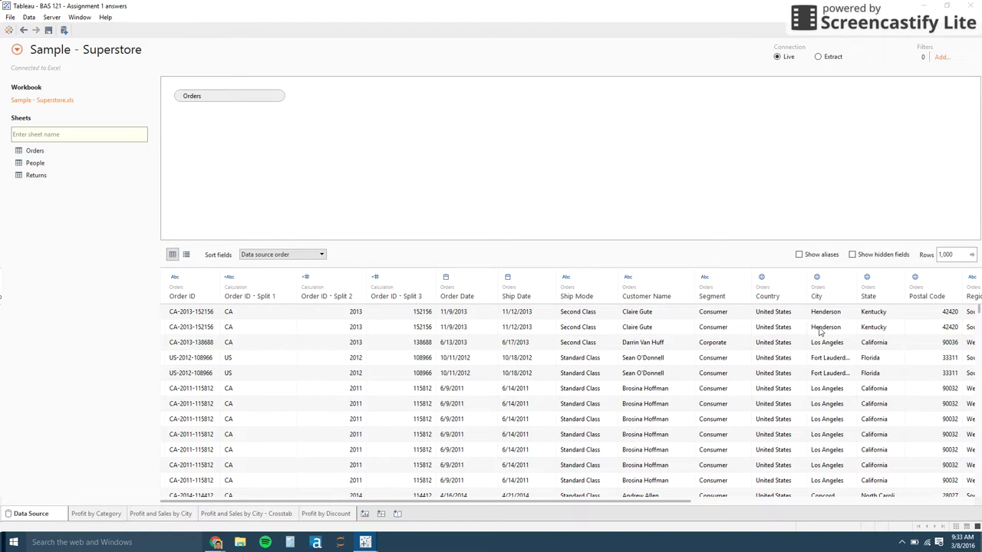
left_click(359, 278)
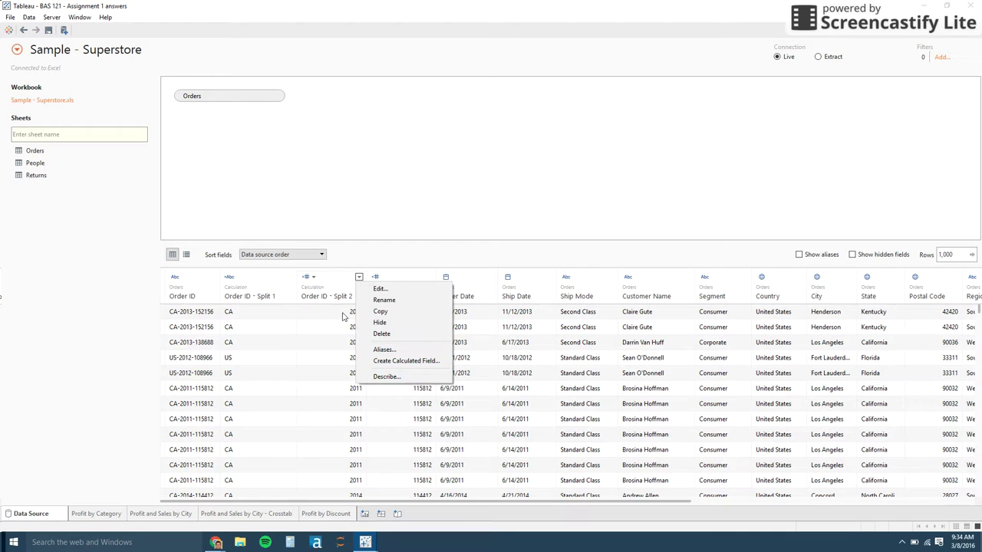
left_click(313, 278)
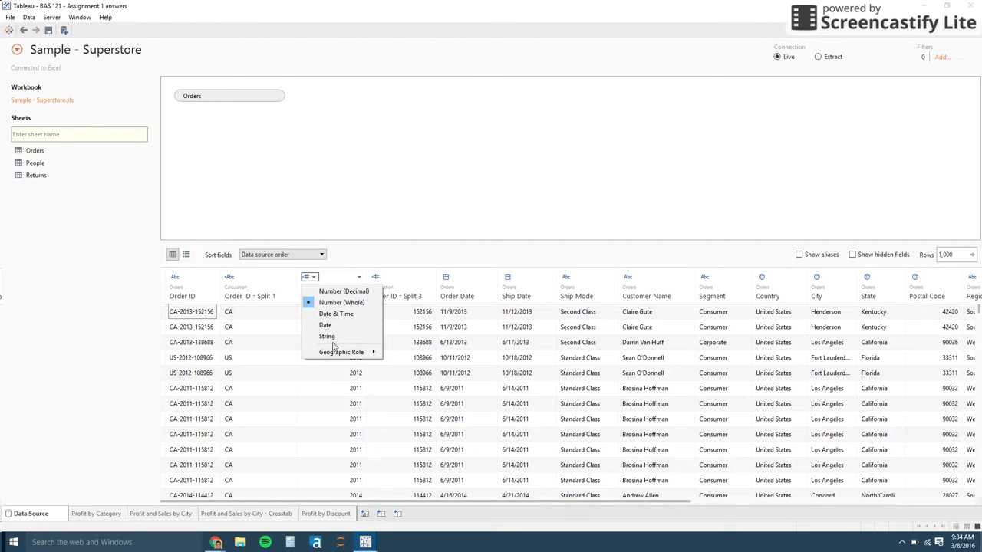
left_click(86, 244)
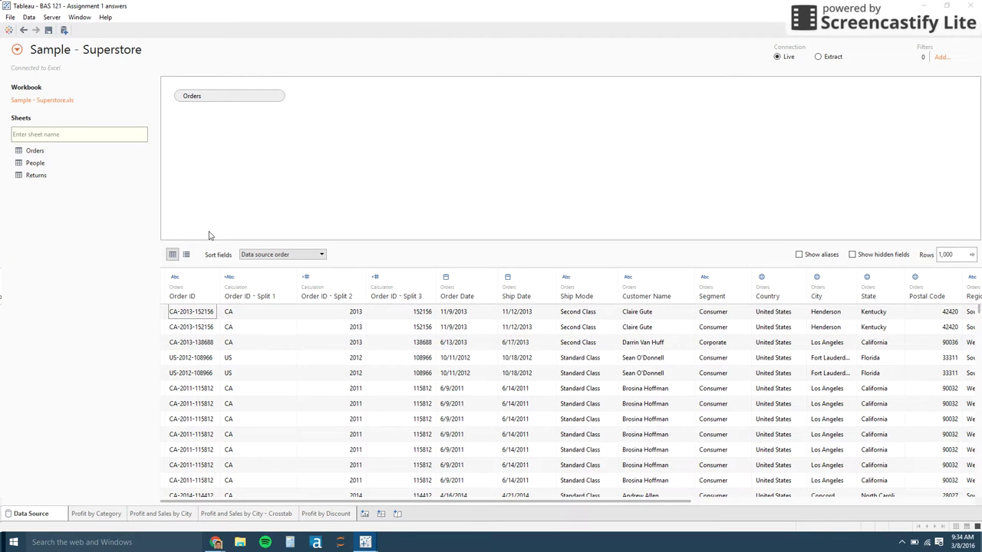
- Pass through Profit by Category to the Profit and Sales by City map, cancelling an accidental tab rename
left_click(105, 515)
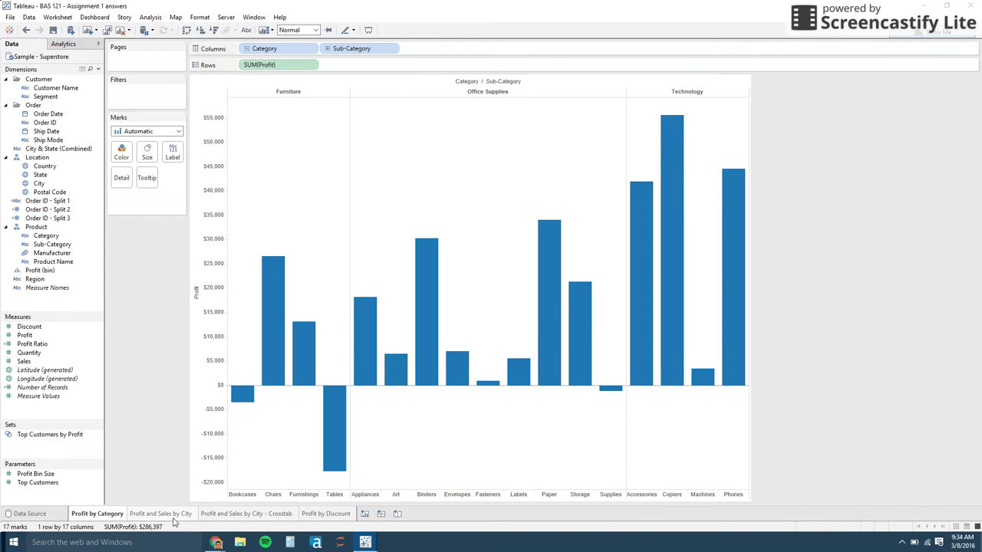
mouse_move(207, 521)
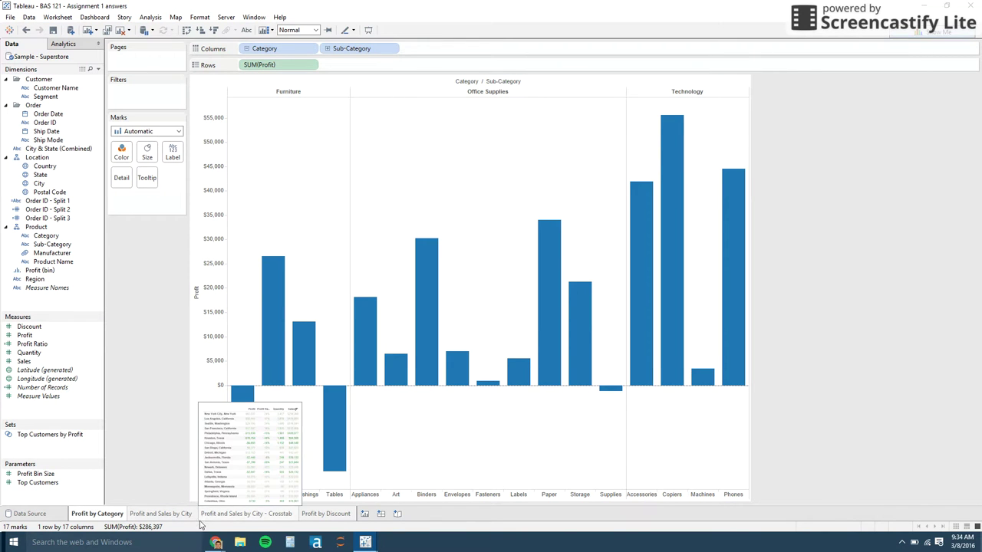
left_click(165, 514)
double_click(181, 514)
left_click_drag(173, 515, 157, 516)
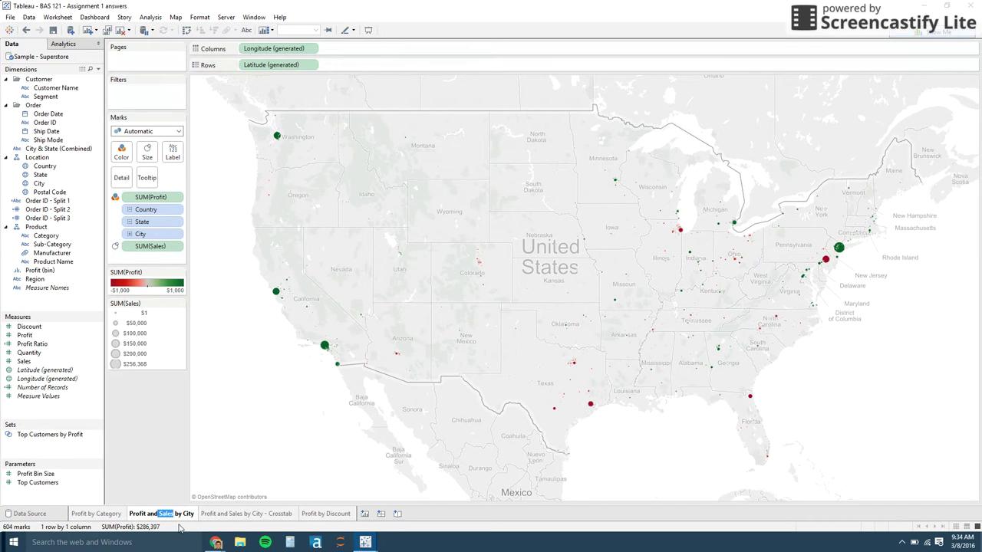
key("Escape")
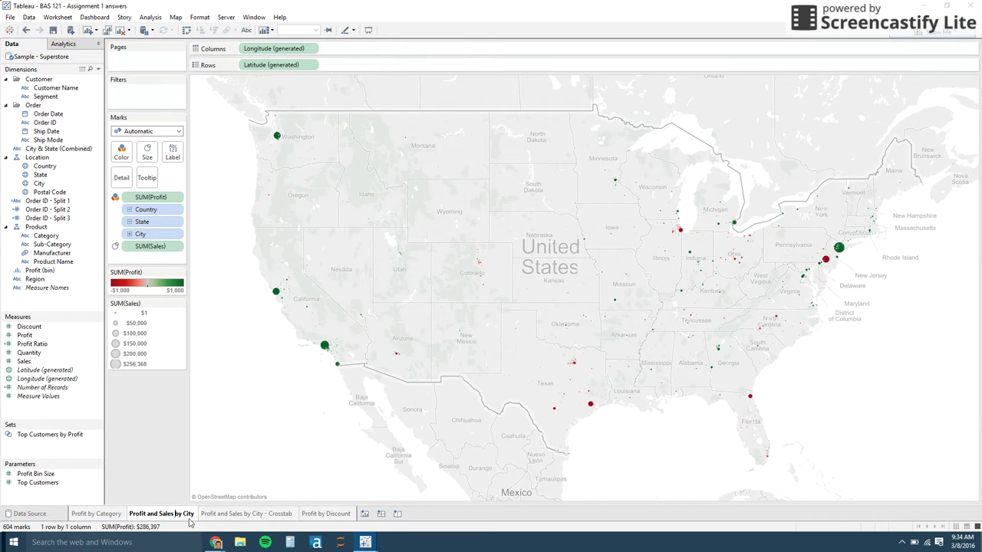
- Create Dashboard 1 with Profit by Category above the Profit and Sales by City map, then delete Dashboard 1
left_click(381, 514)
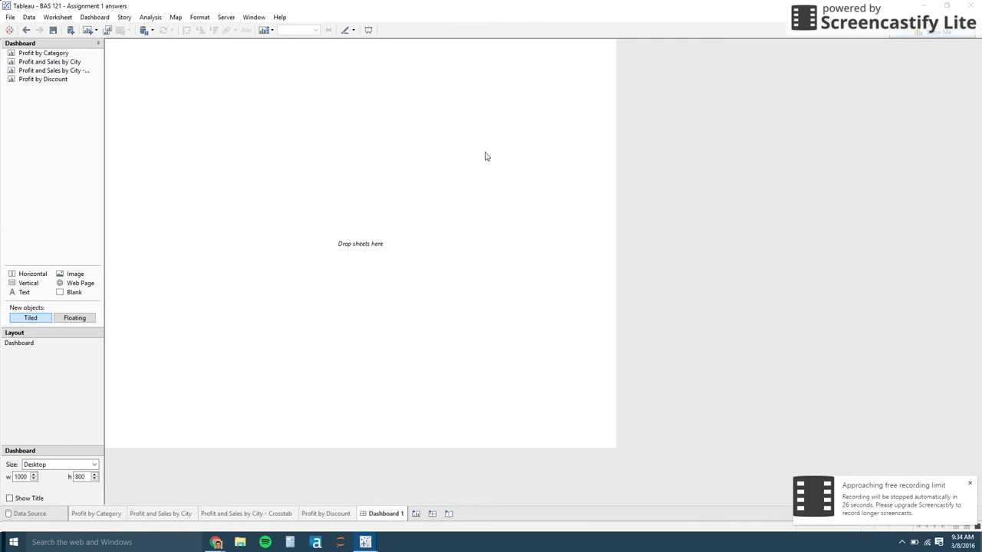
double_click(42, 53)
mouse_move(47, 62)
left_mouse_down()
mouse_move(115, 92)
mouse_move(300, 363)
left_mouse_up()
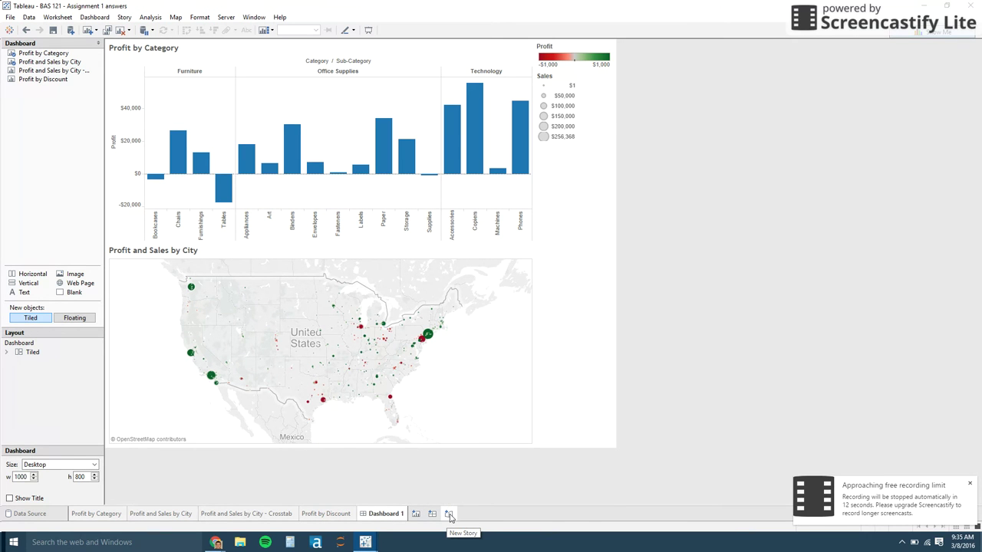
right_click(385, 515)
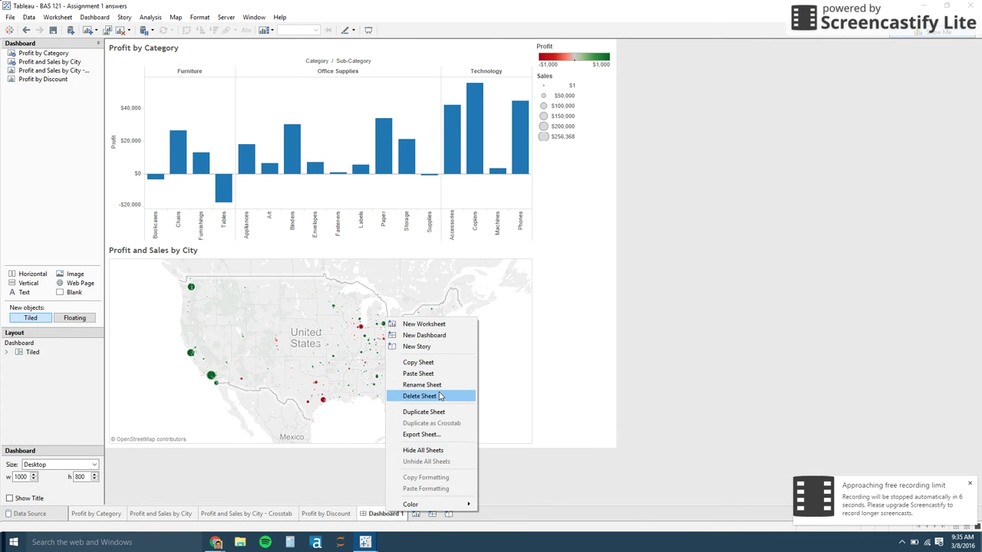
key("Escape")
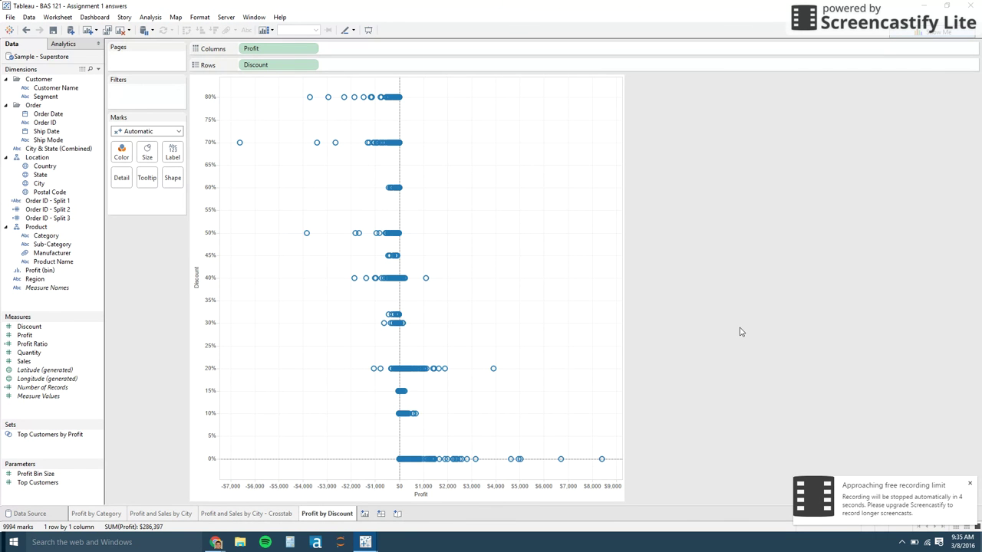